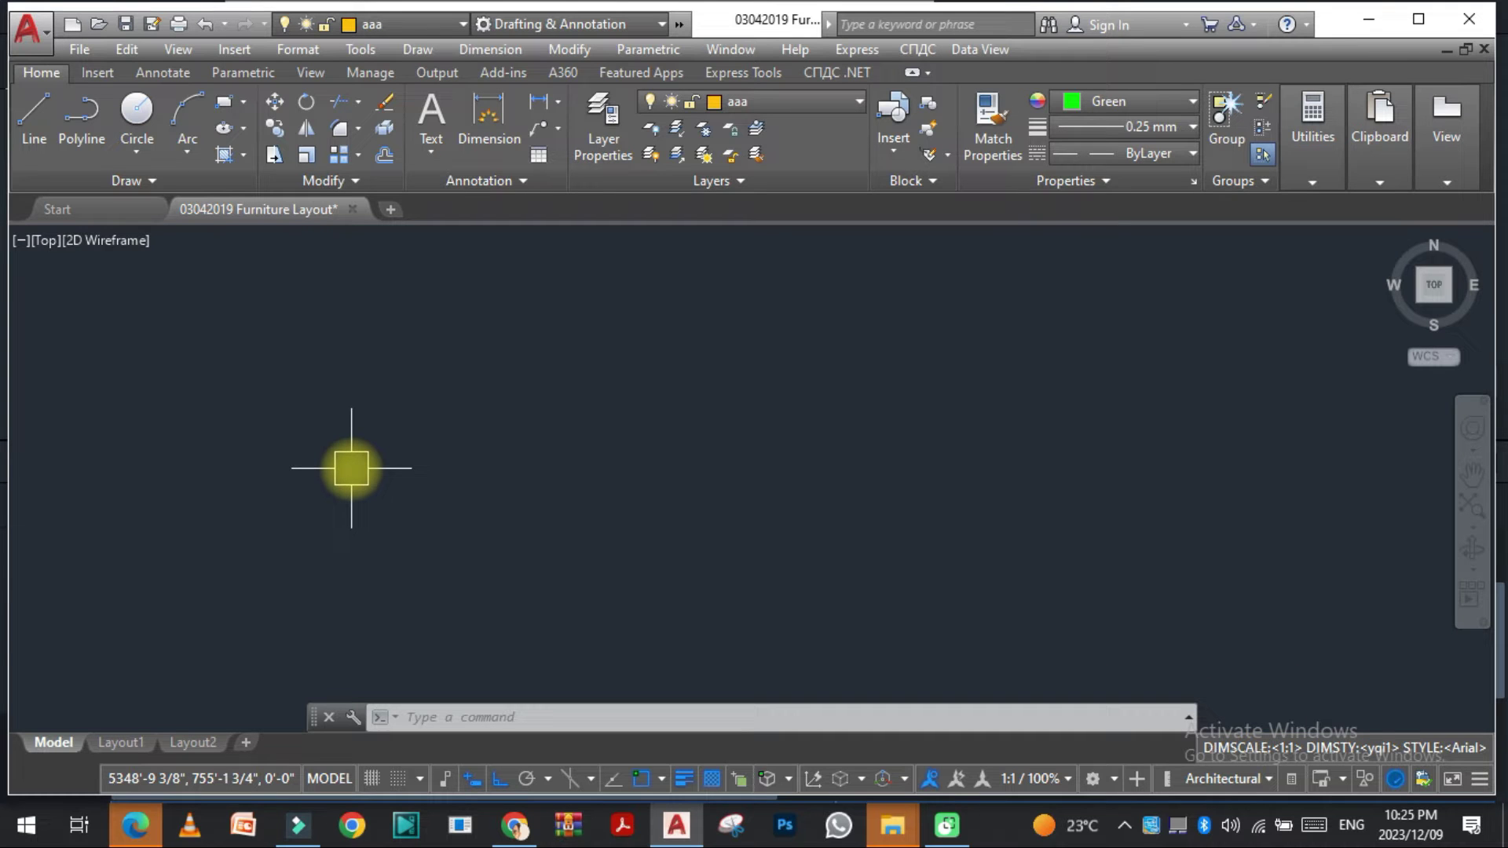
key("Escape")
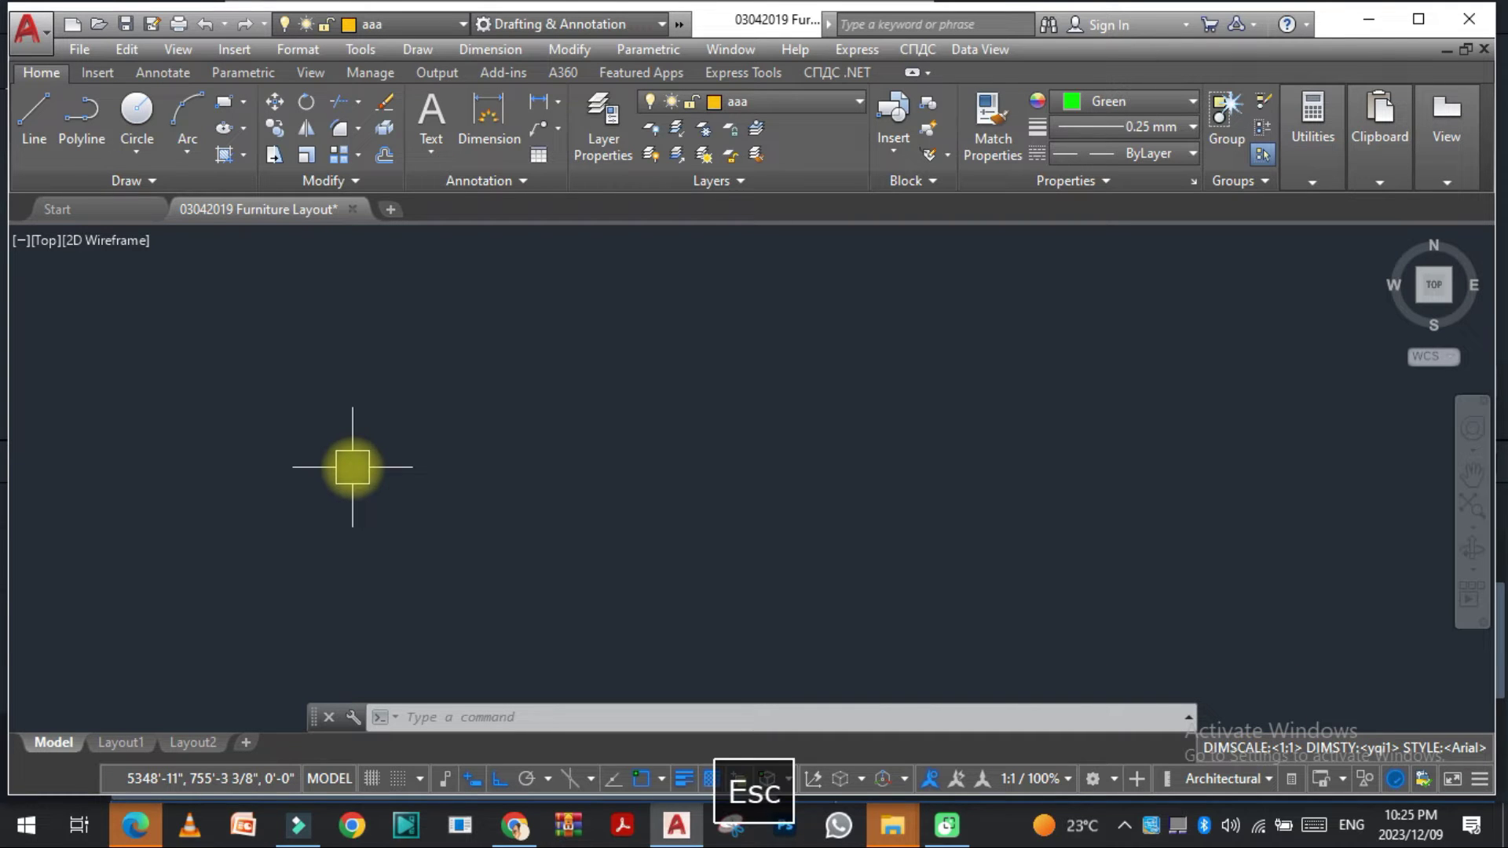
type("ZX")
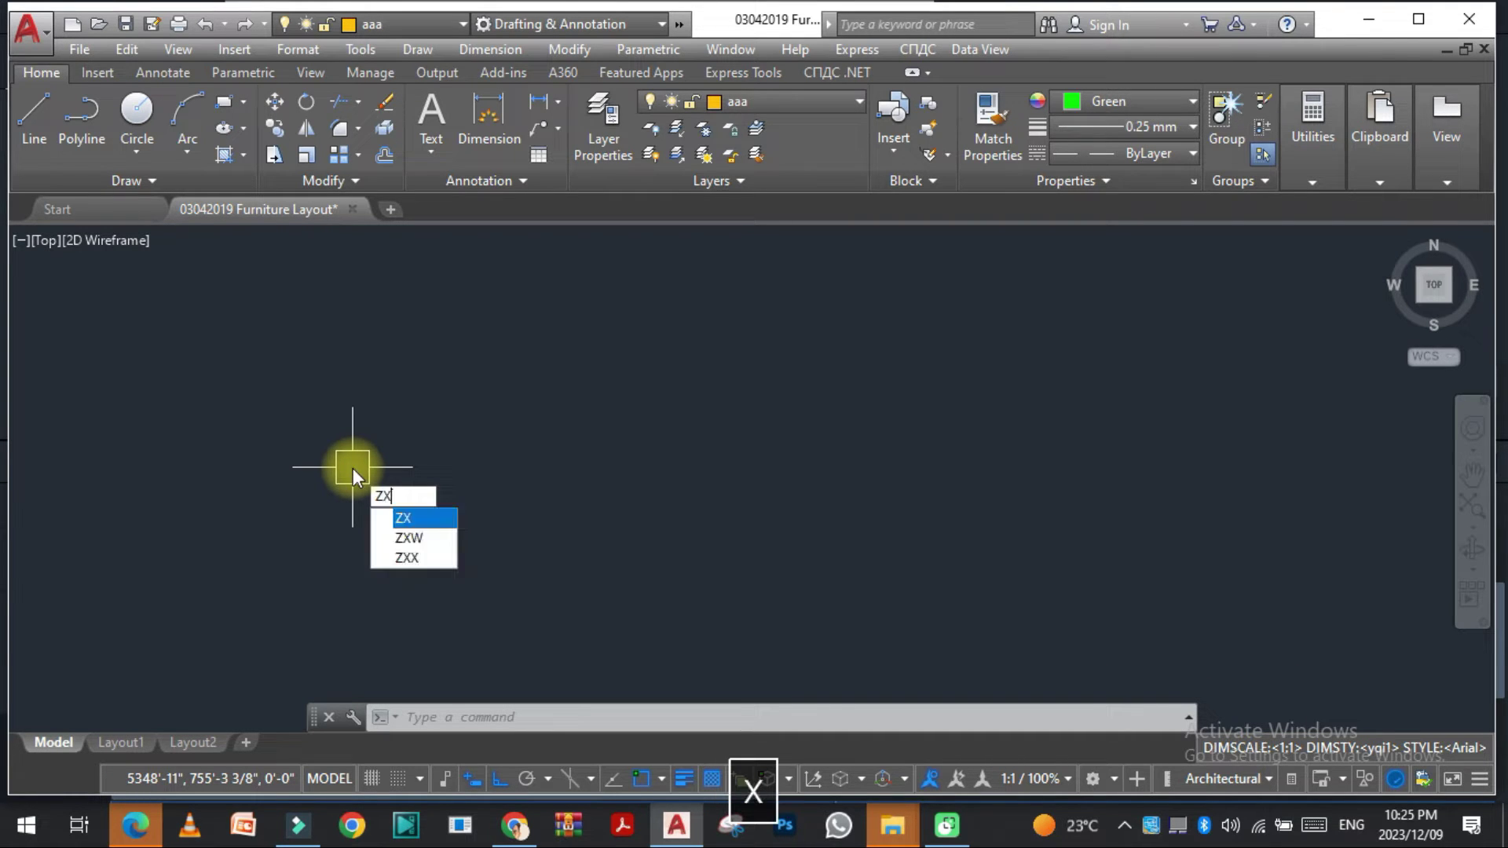
type("W")
key("space")
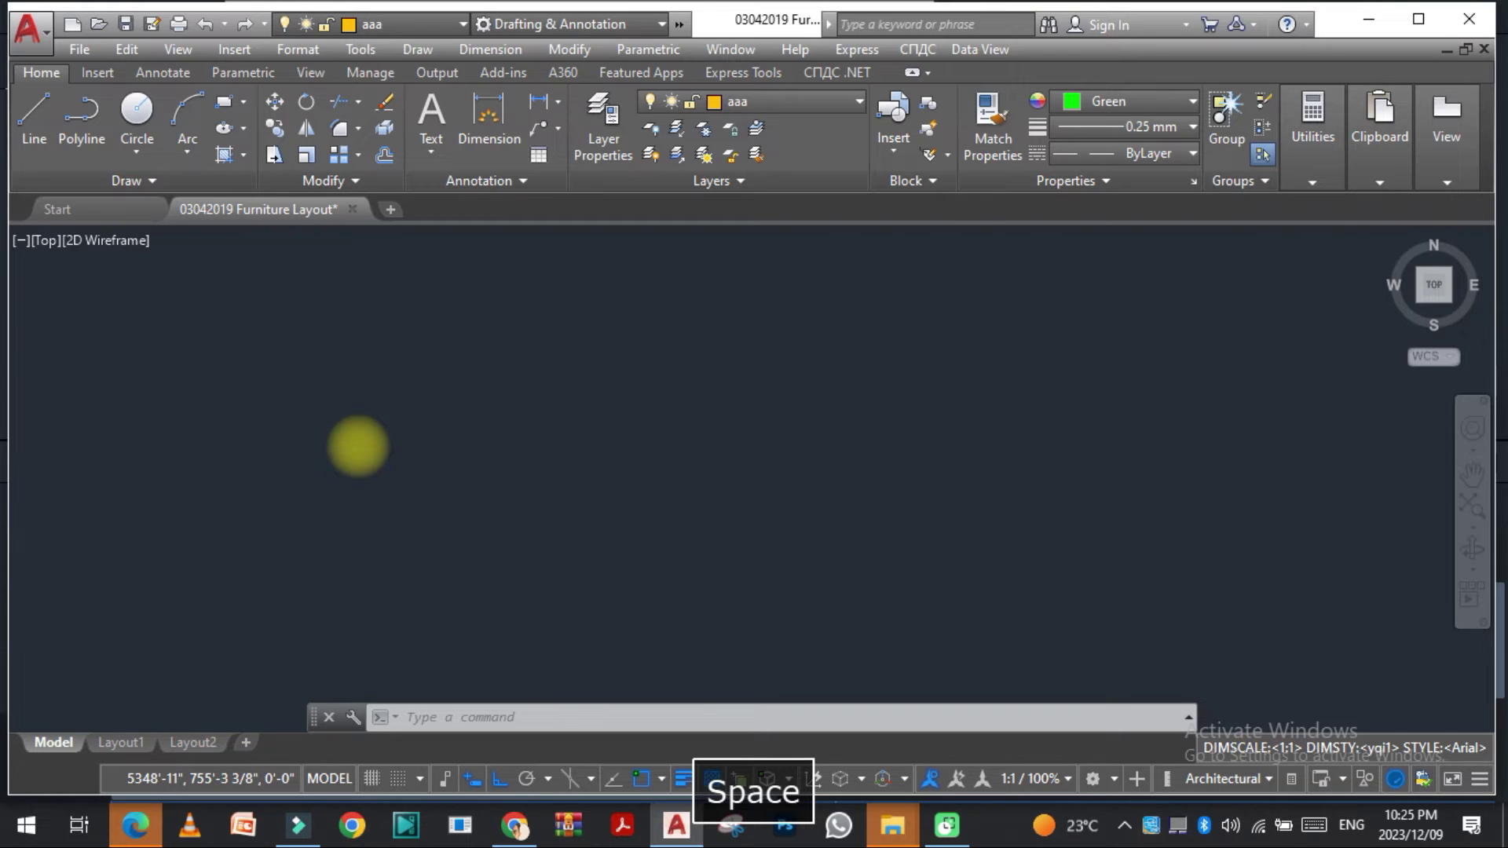
left_click_drag(723, 178, 398, 182)
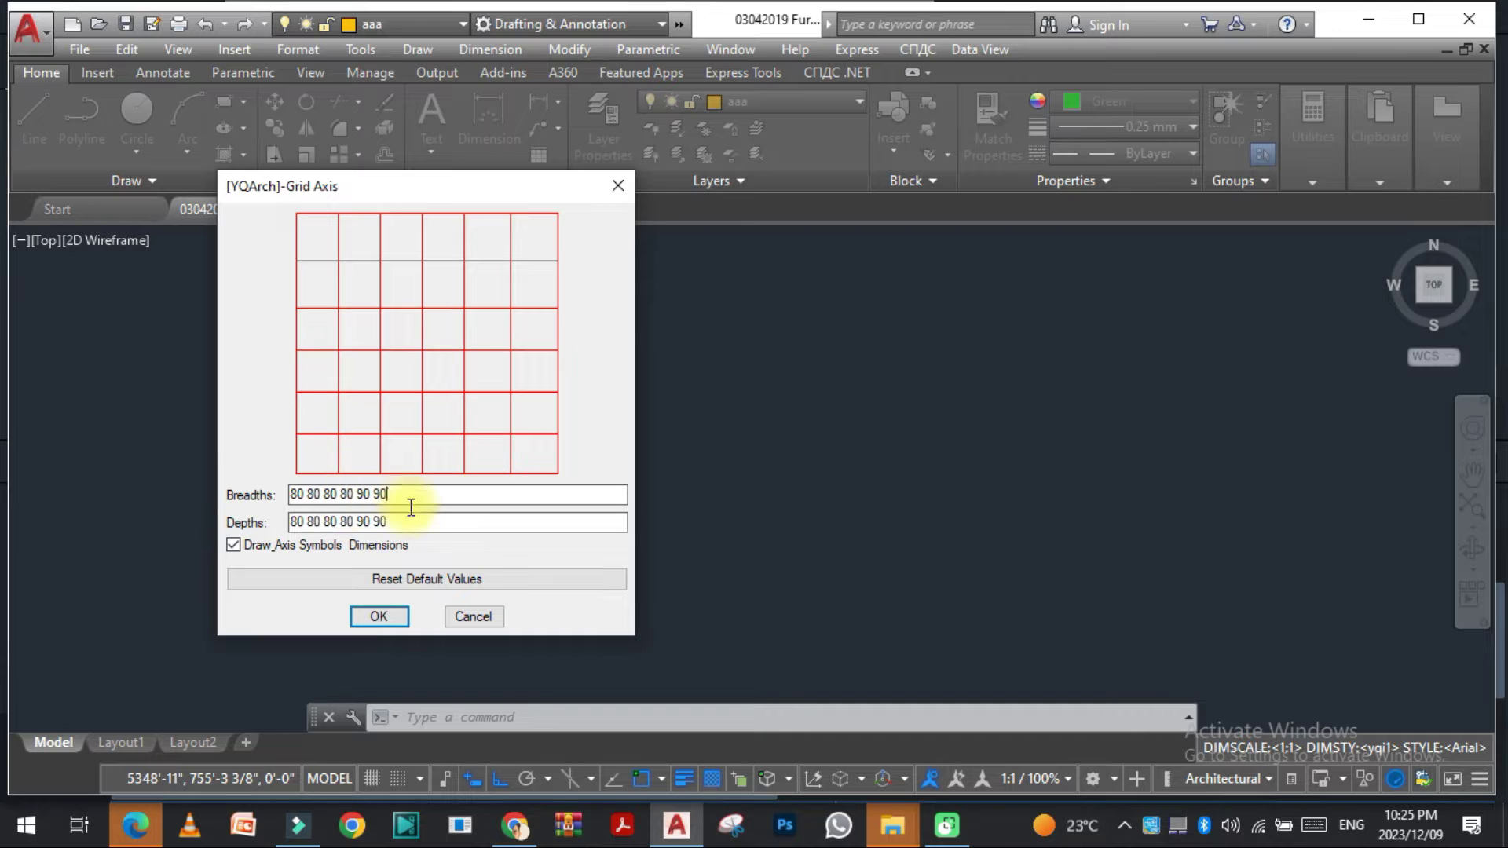
key("BackSpace")
key("BackSpace")
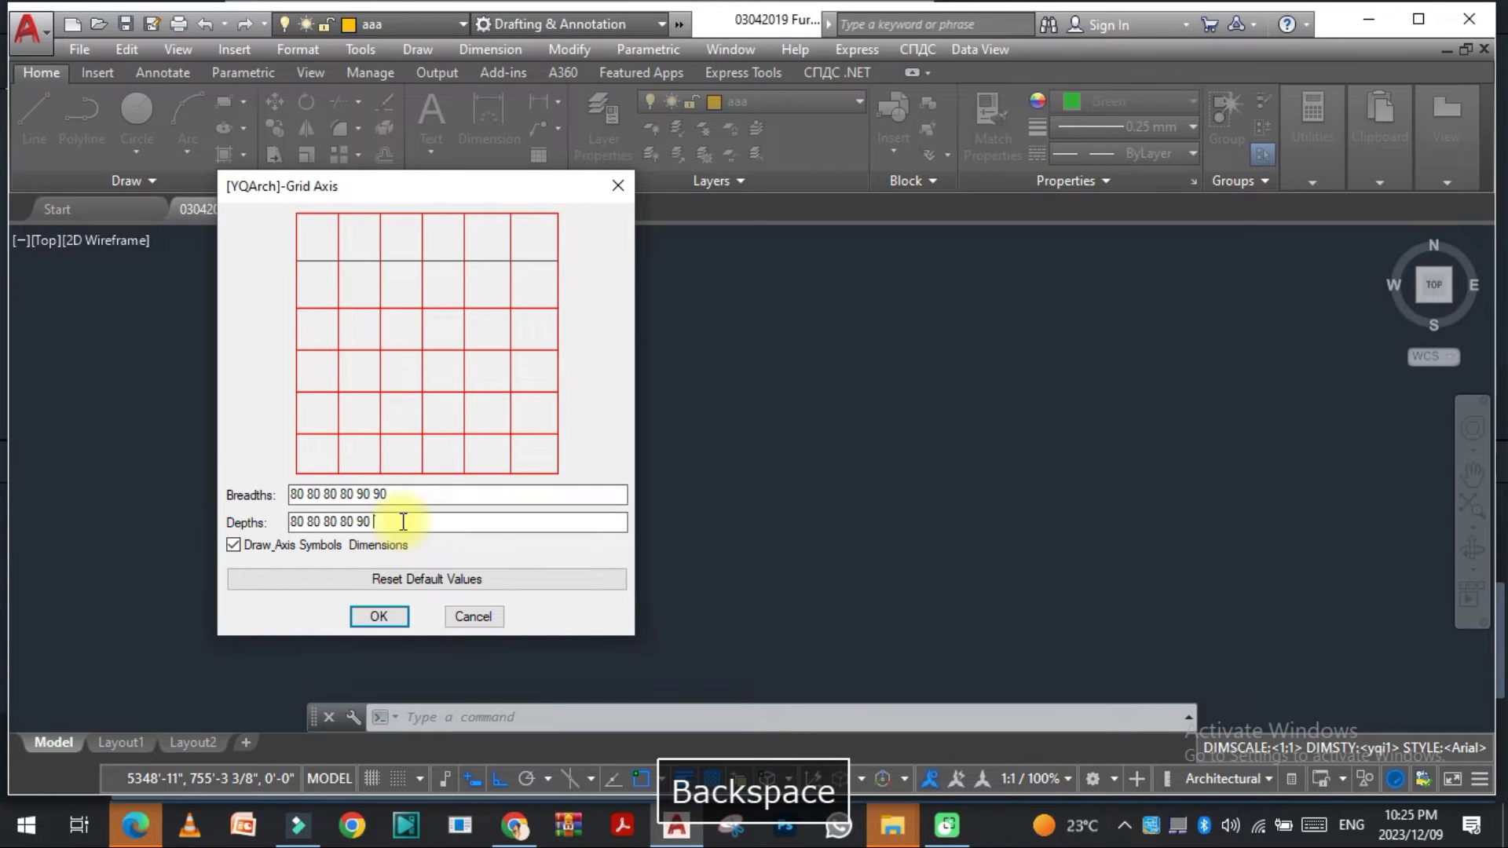
left_click(399, 493)
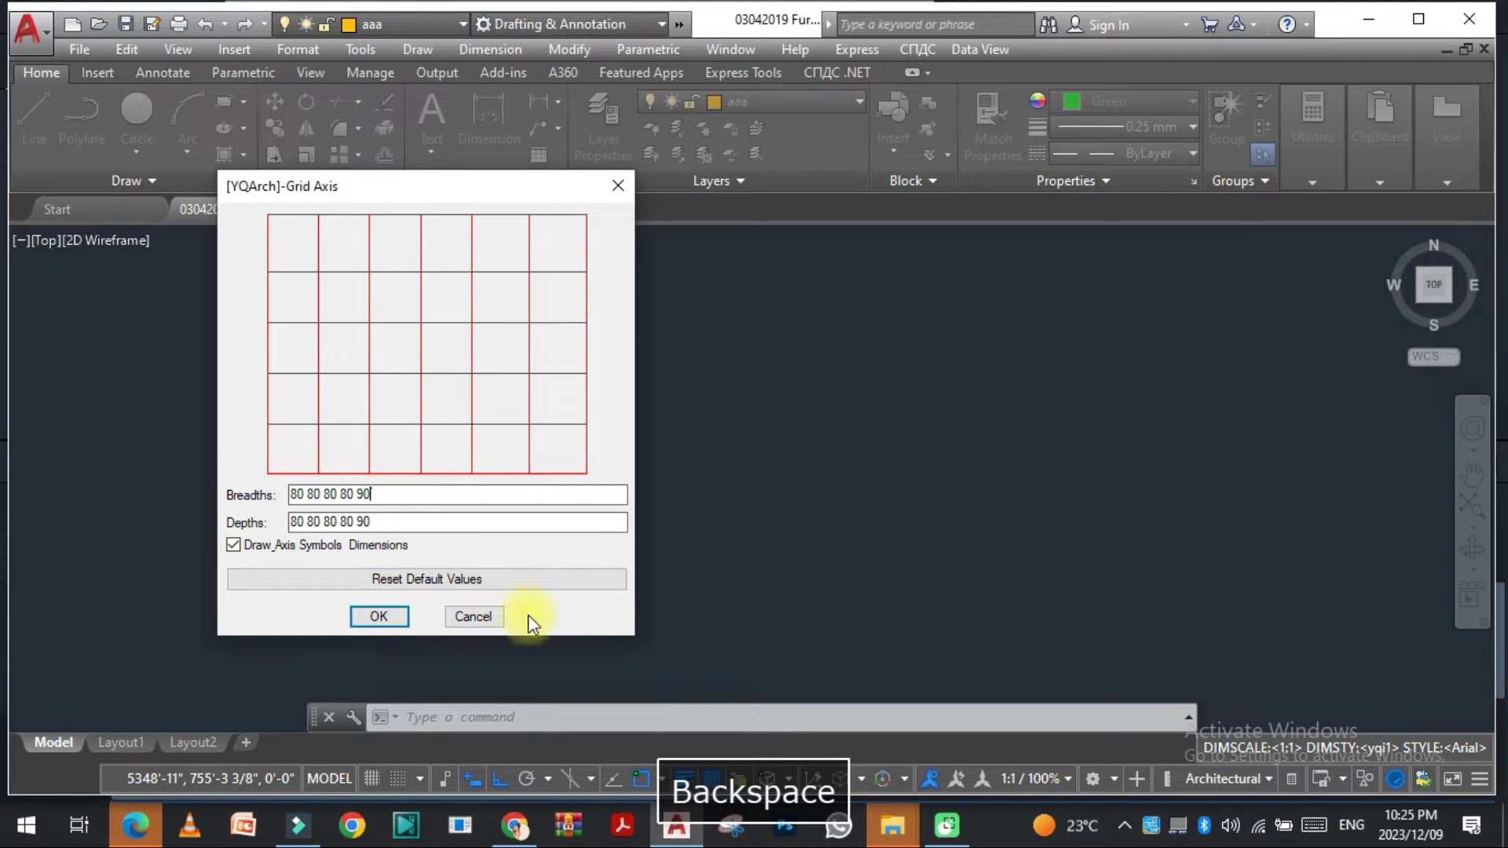
left_click(378, 617)
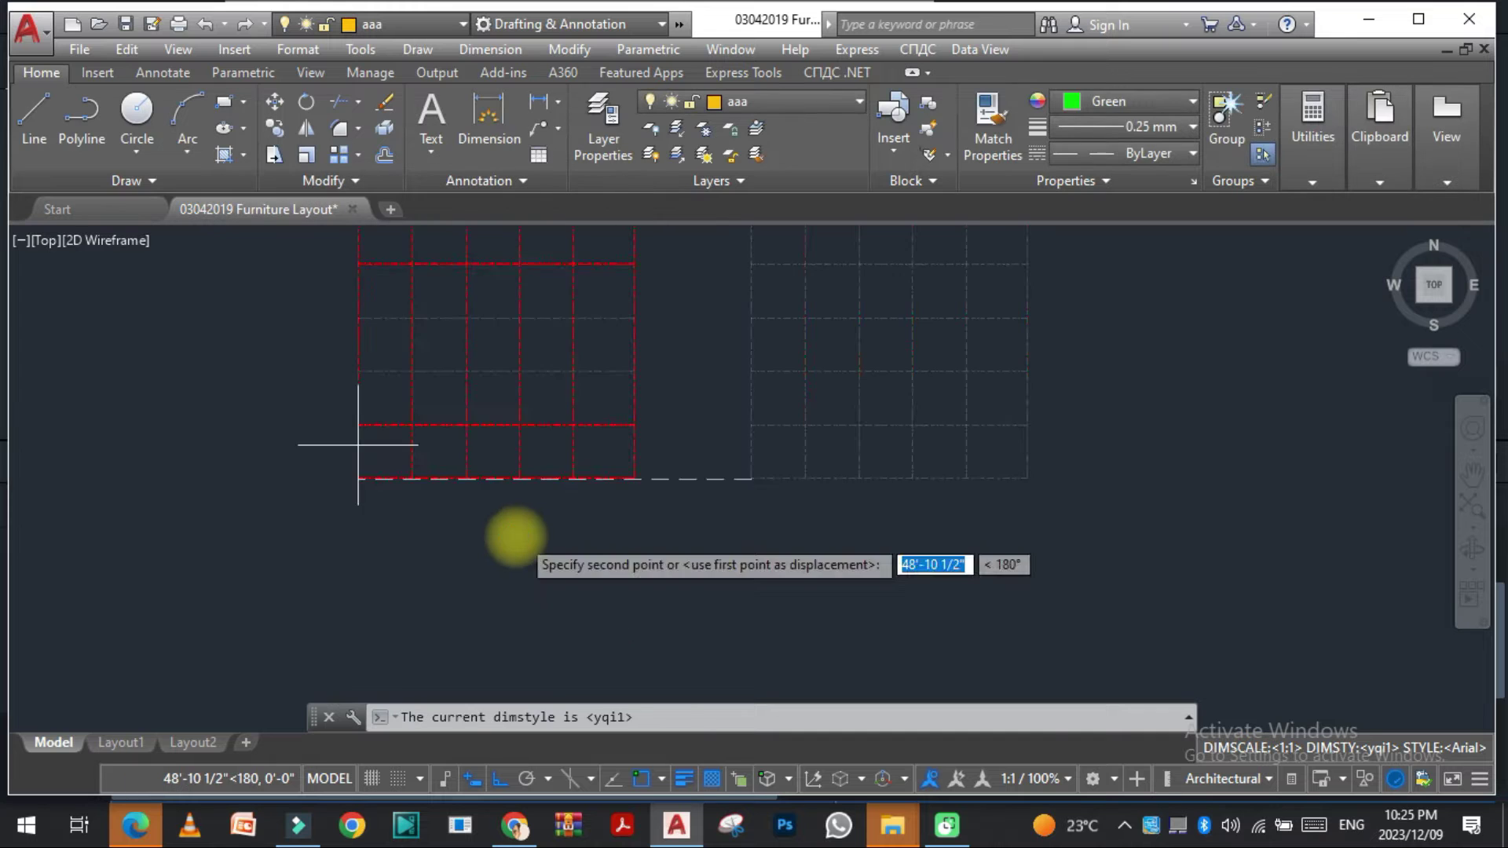
Step: Cancel placing the grid and erase its leftover lines from the drawing area
key("Escape")
left_click(1089, 564)
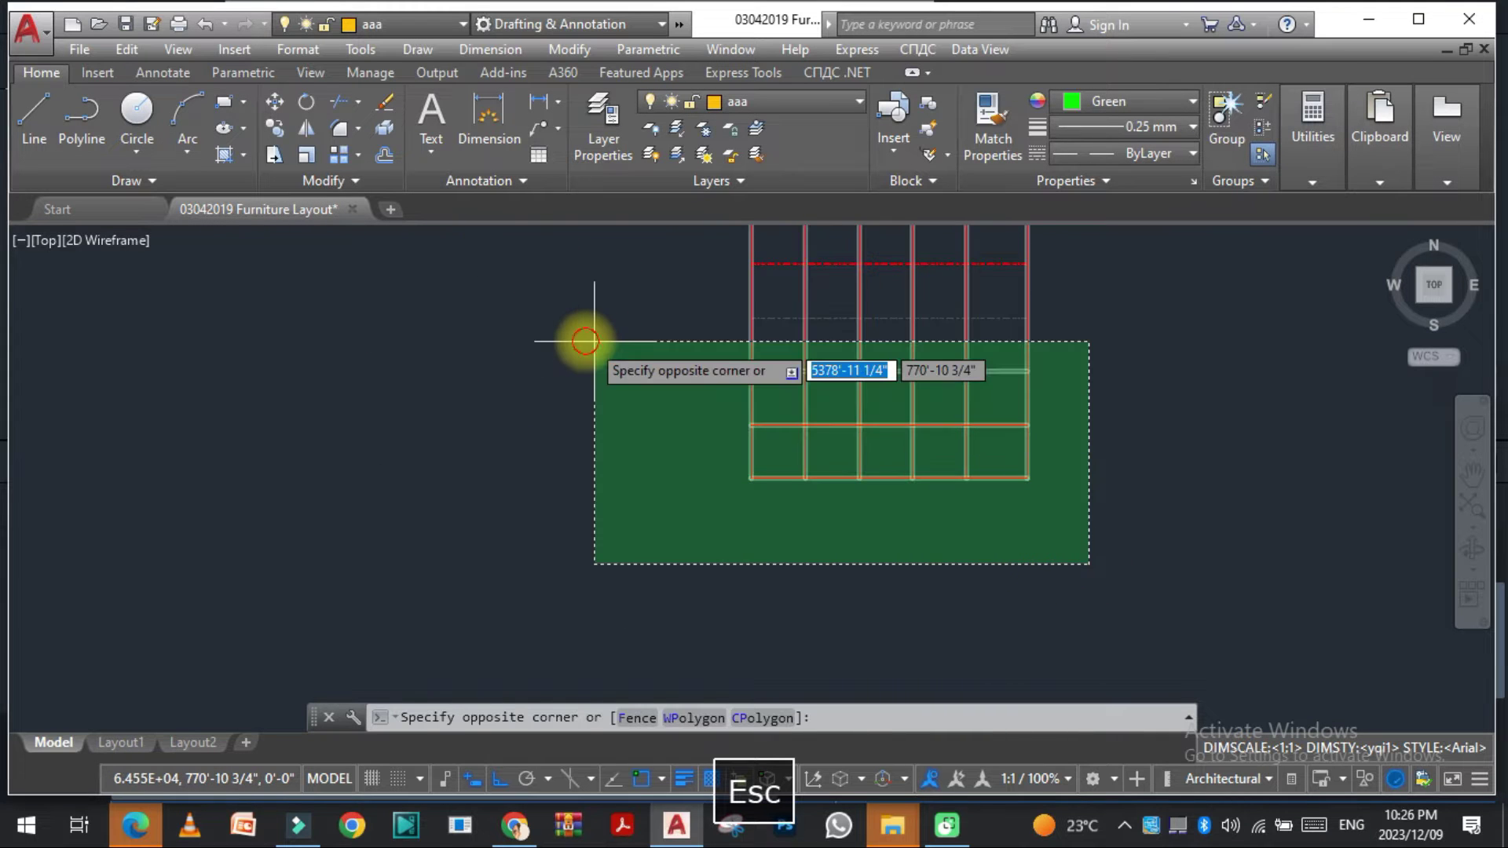
key("Delete")
left_click(589, 341)
scroll(774, 471, "down", 3)
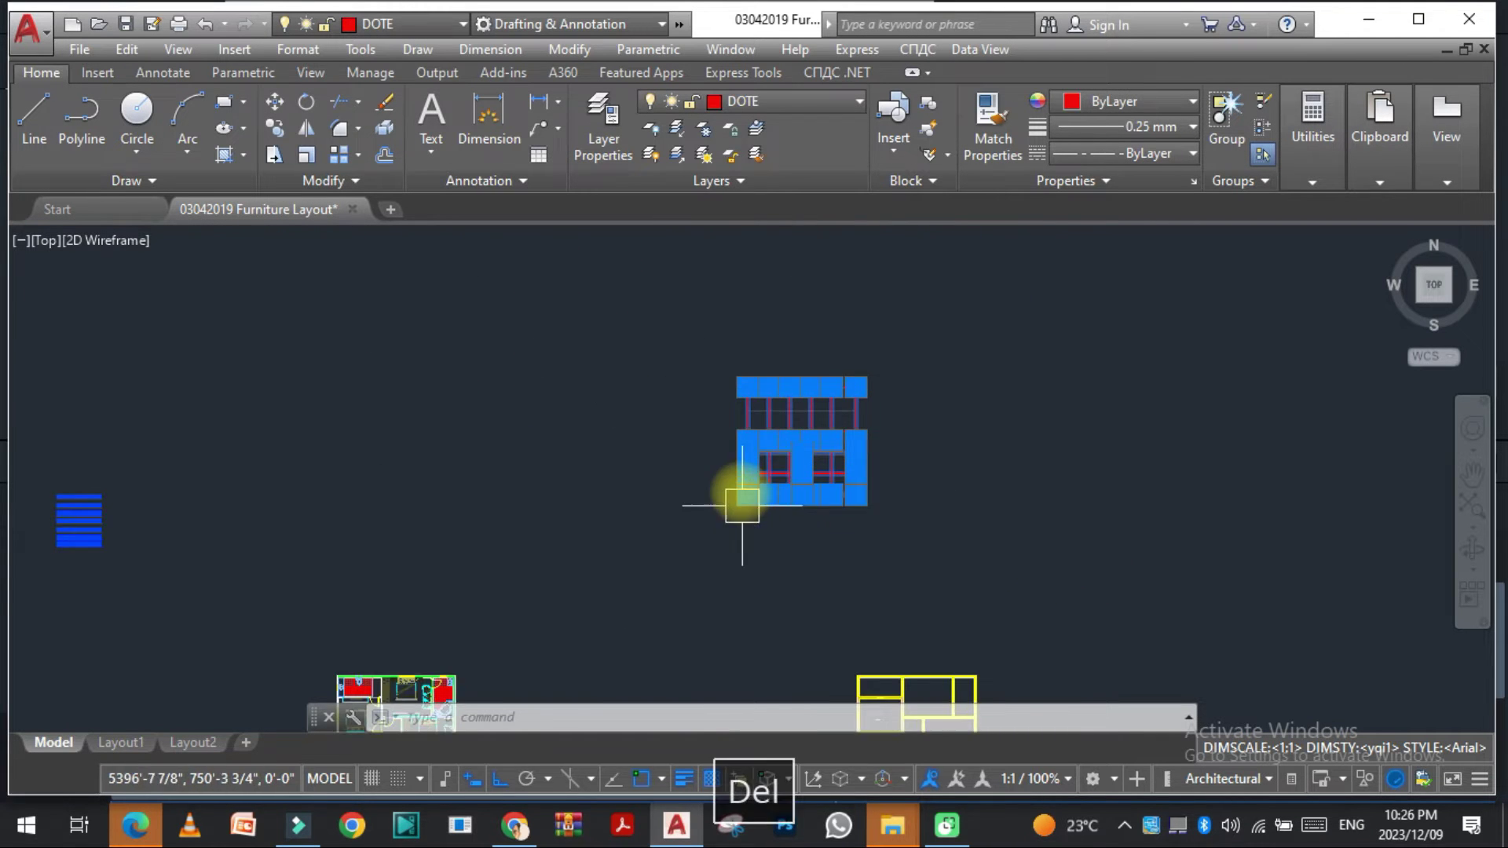
key("Escape")
key("space")
left_click_drag(619, 338, 1084, 692)
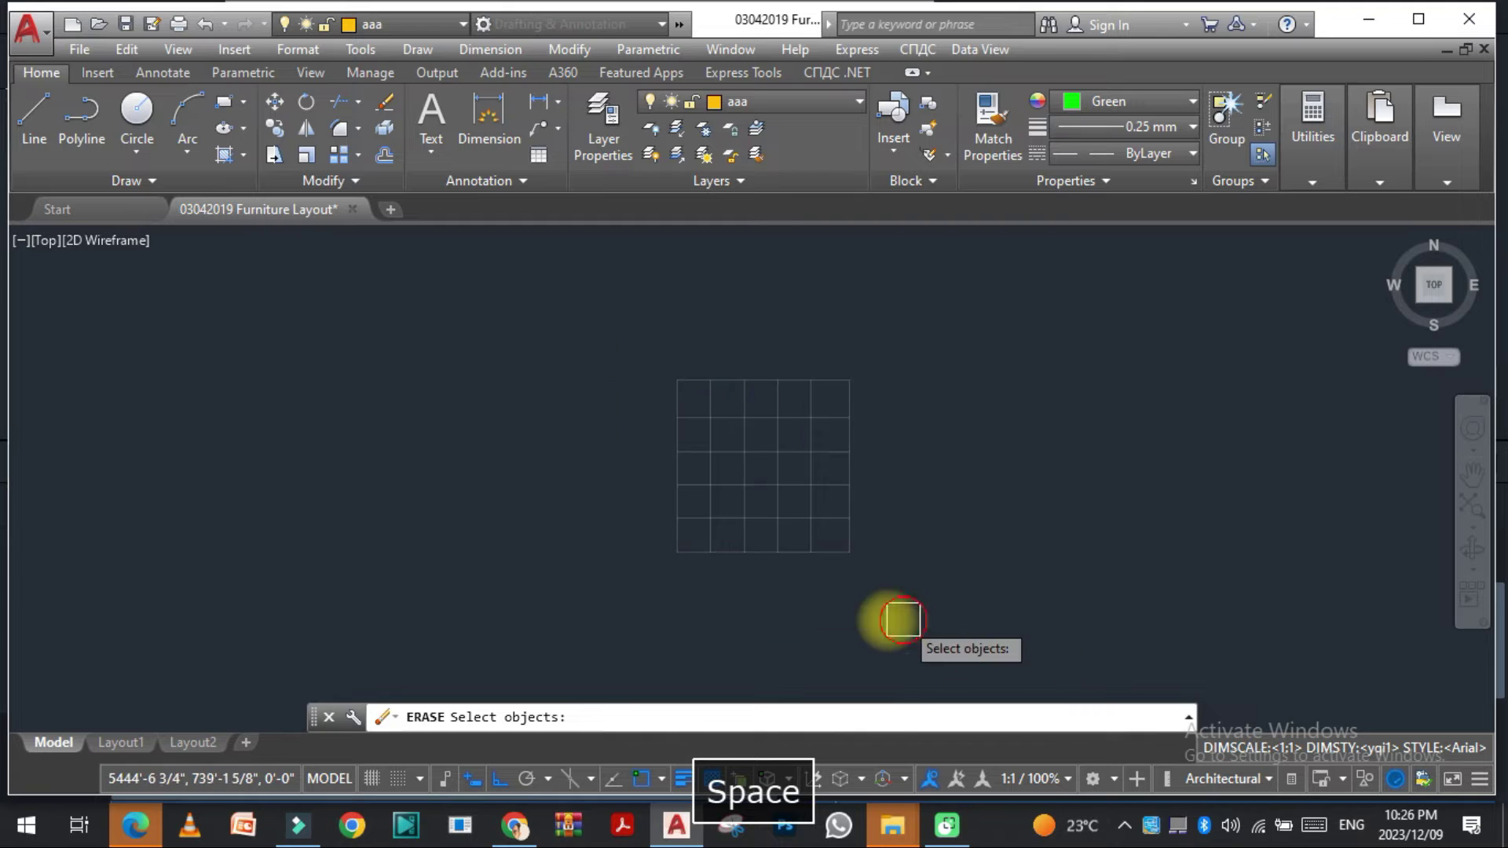
key("space")
key("Escape")
Step: Run YQUNITS and set the drawing units to inch
type("Y")
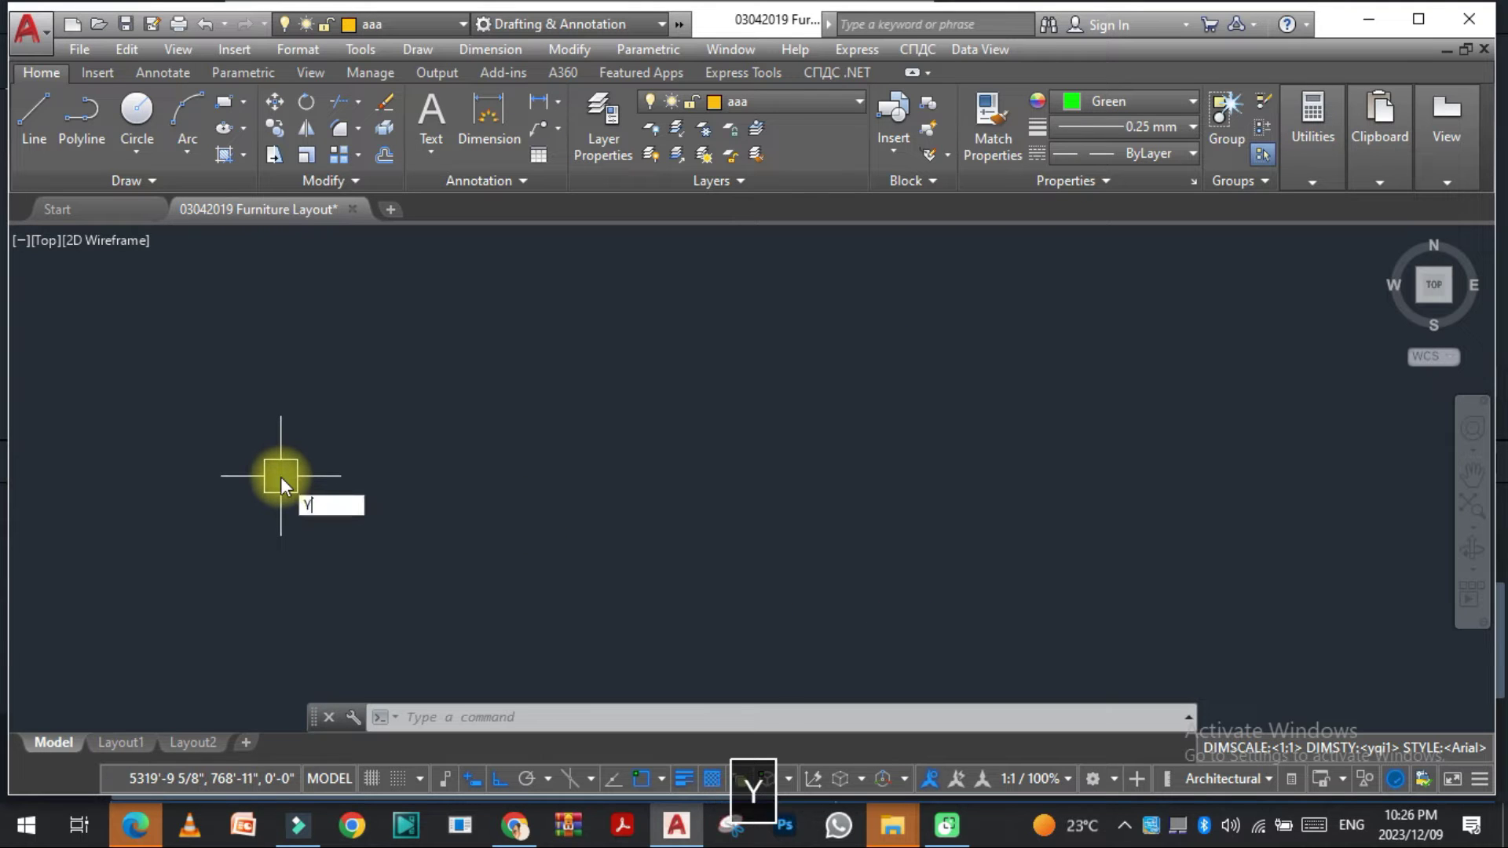
type("QUNITS")
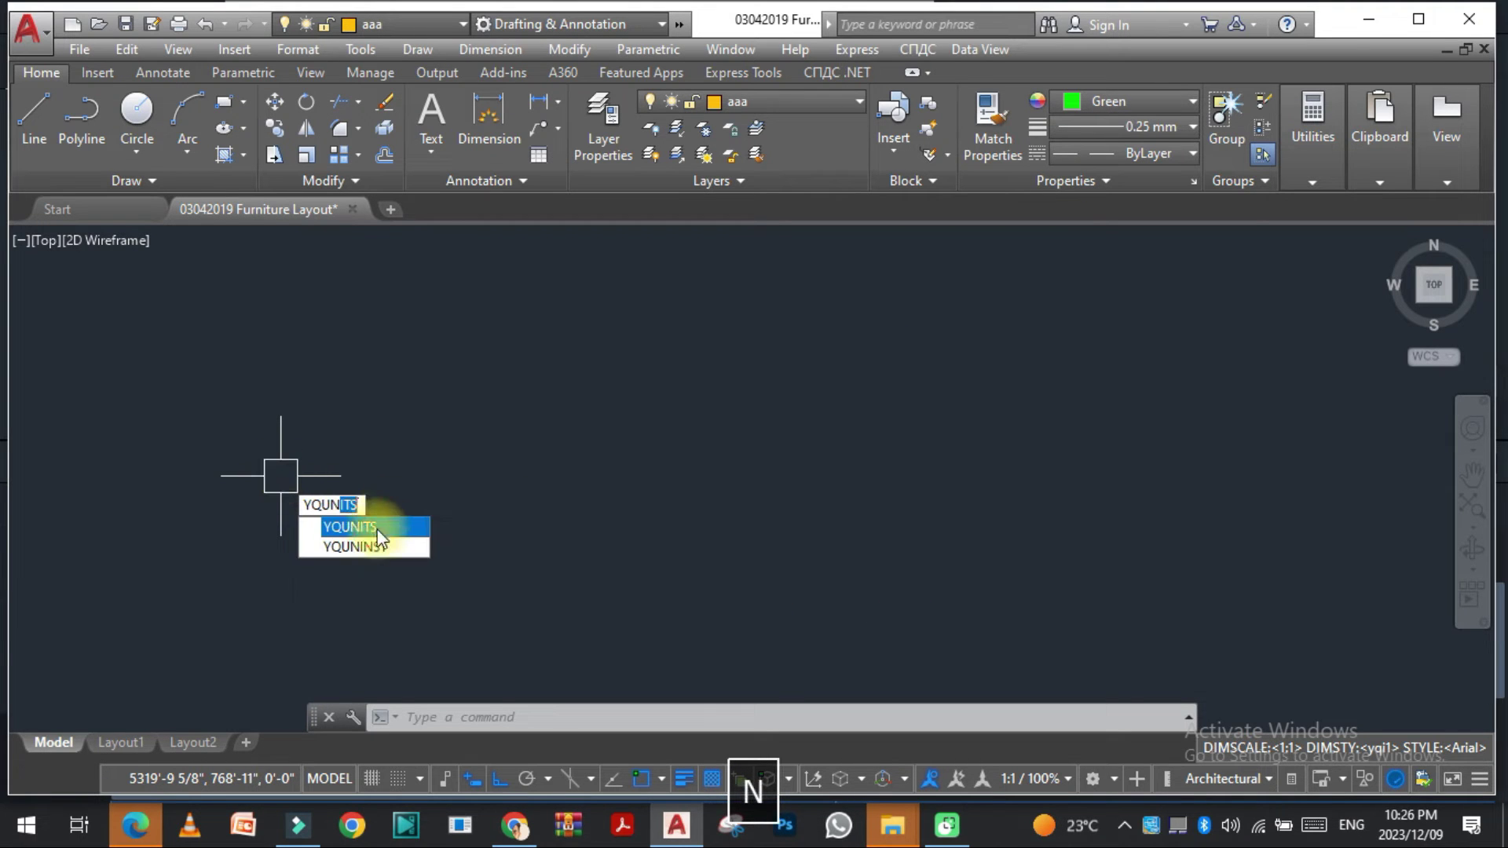
left_click(375, 525)
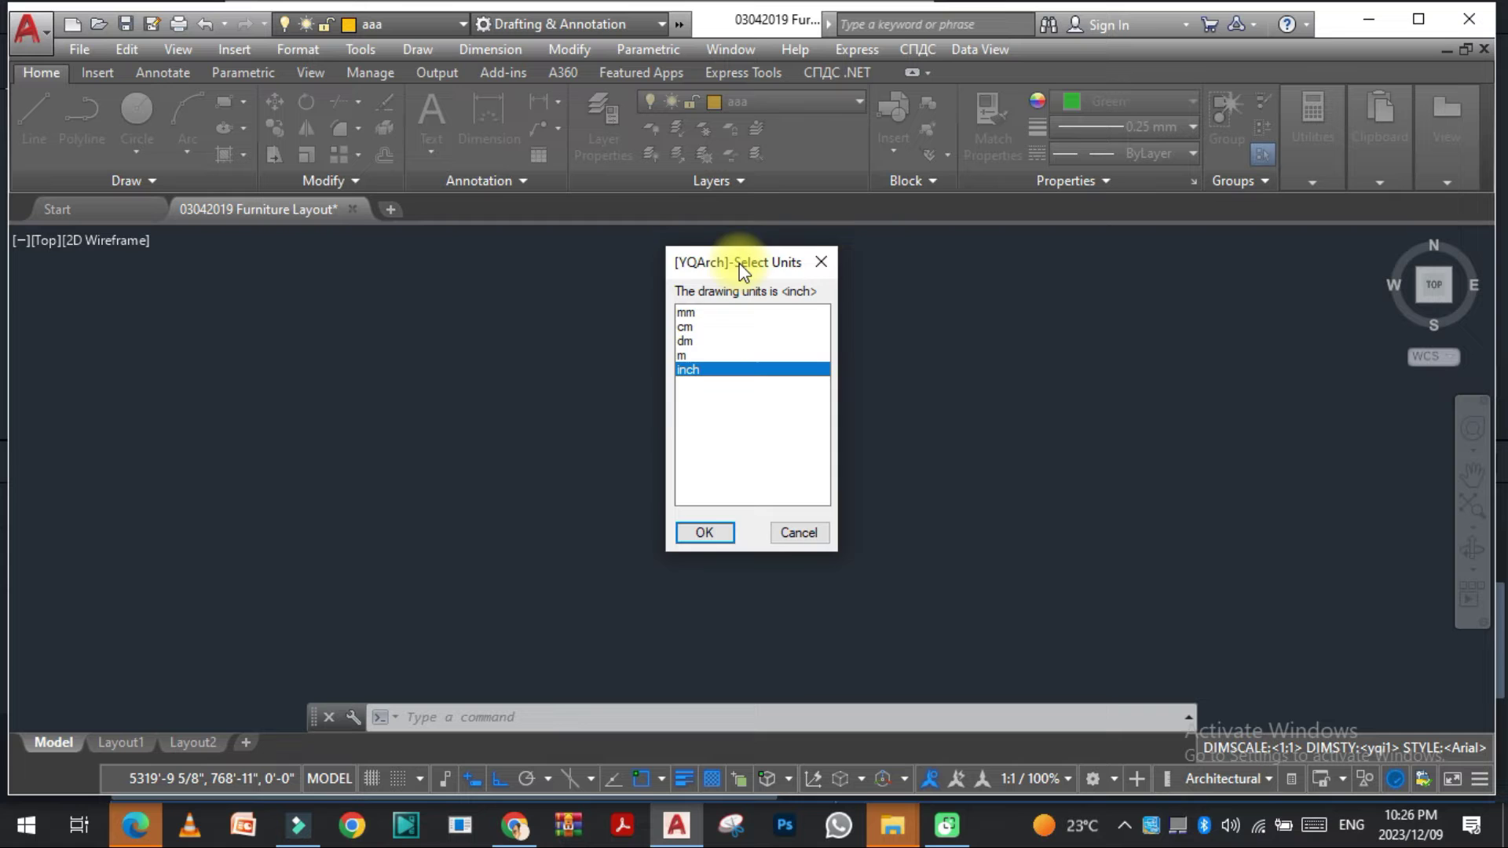
left_click_drag(707, 258, 521, 275)
double_click(504, 384)
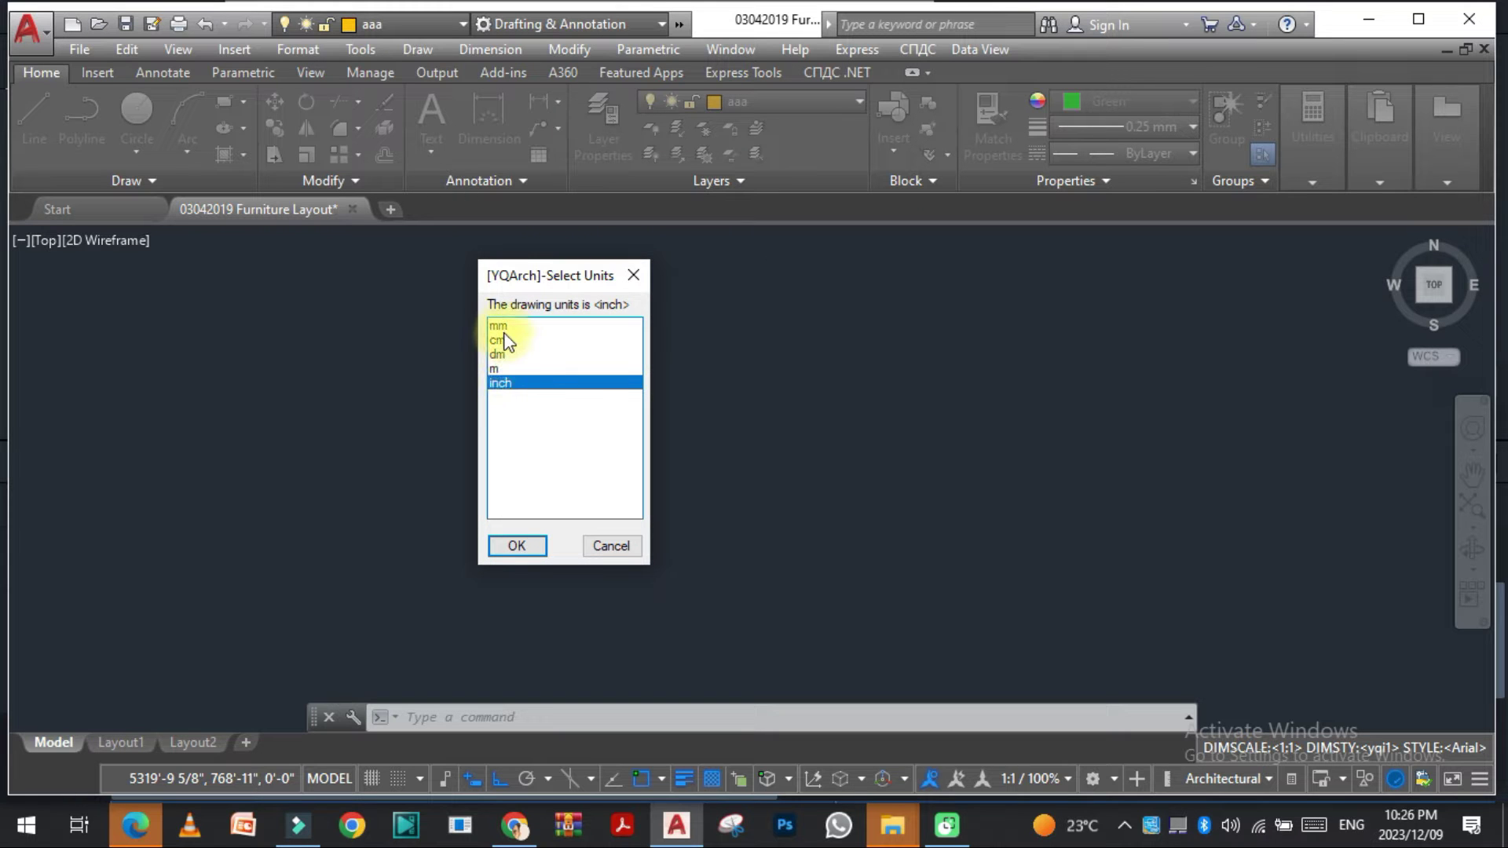
left_click(504, 335)
left_click(499, 355)
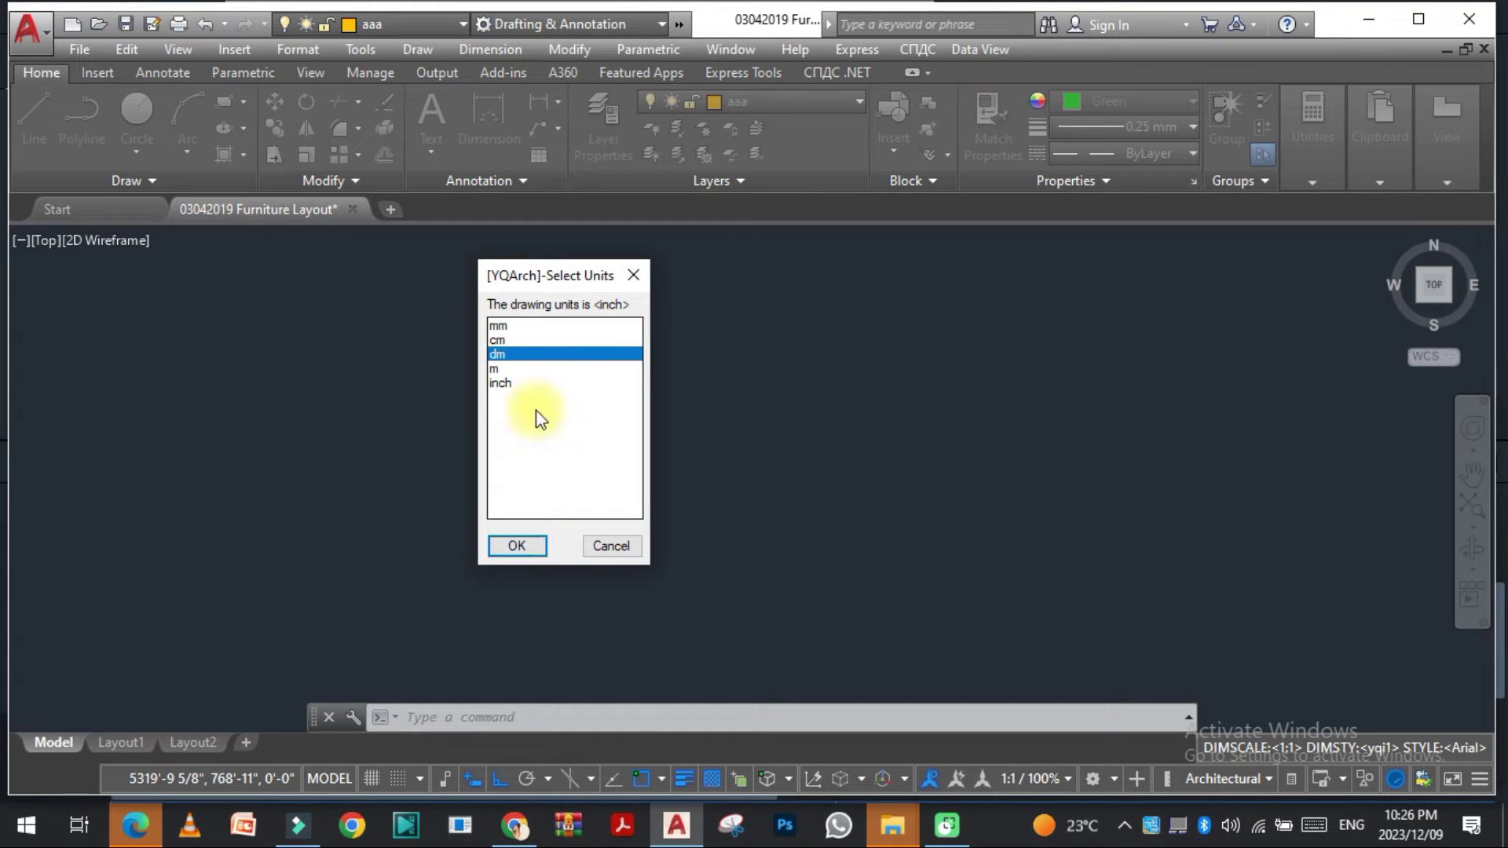
left_click(500, 383)
left_click(517, 545)
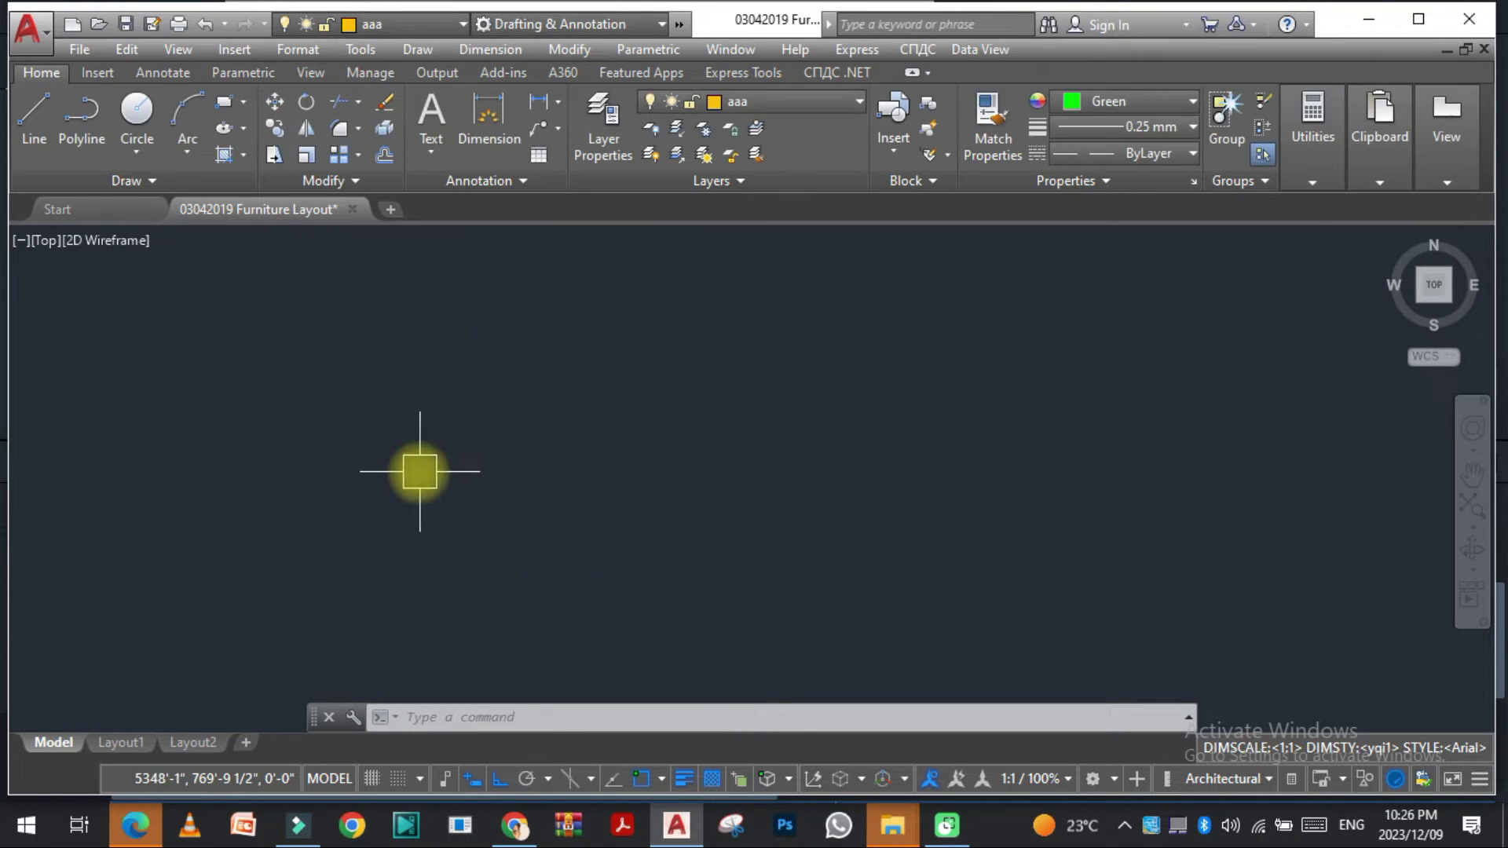
middle_click_drag(505, 488, 509, 449)
key("Escape")
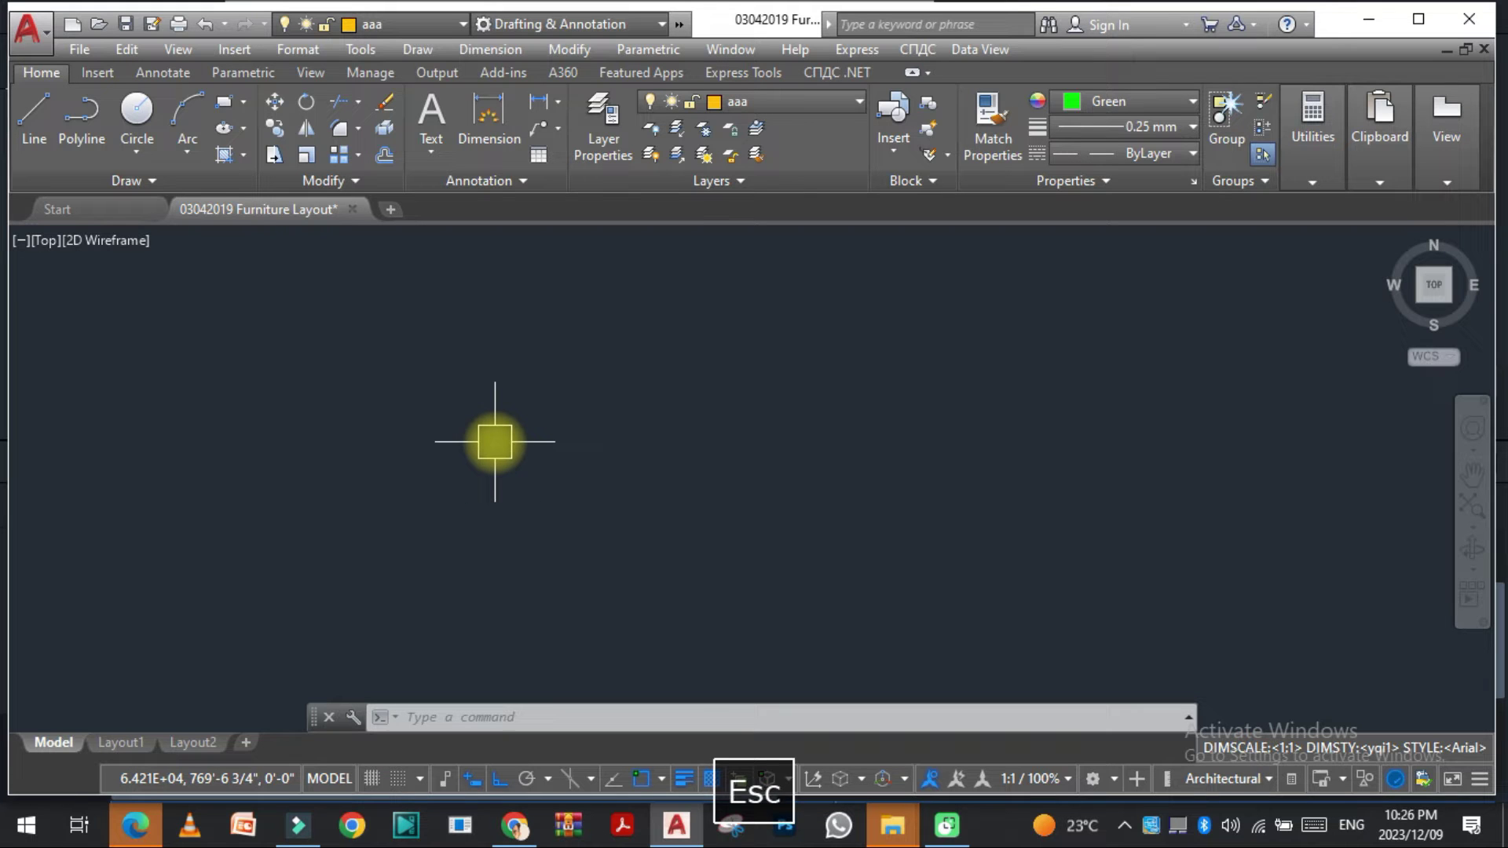
type("zx")
key("space")
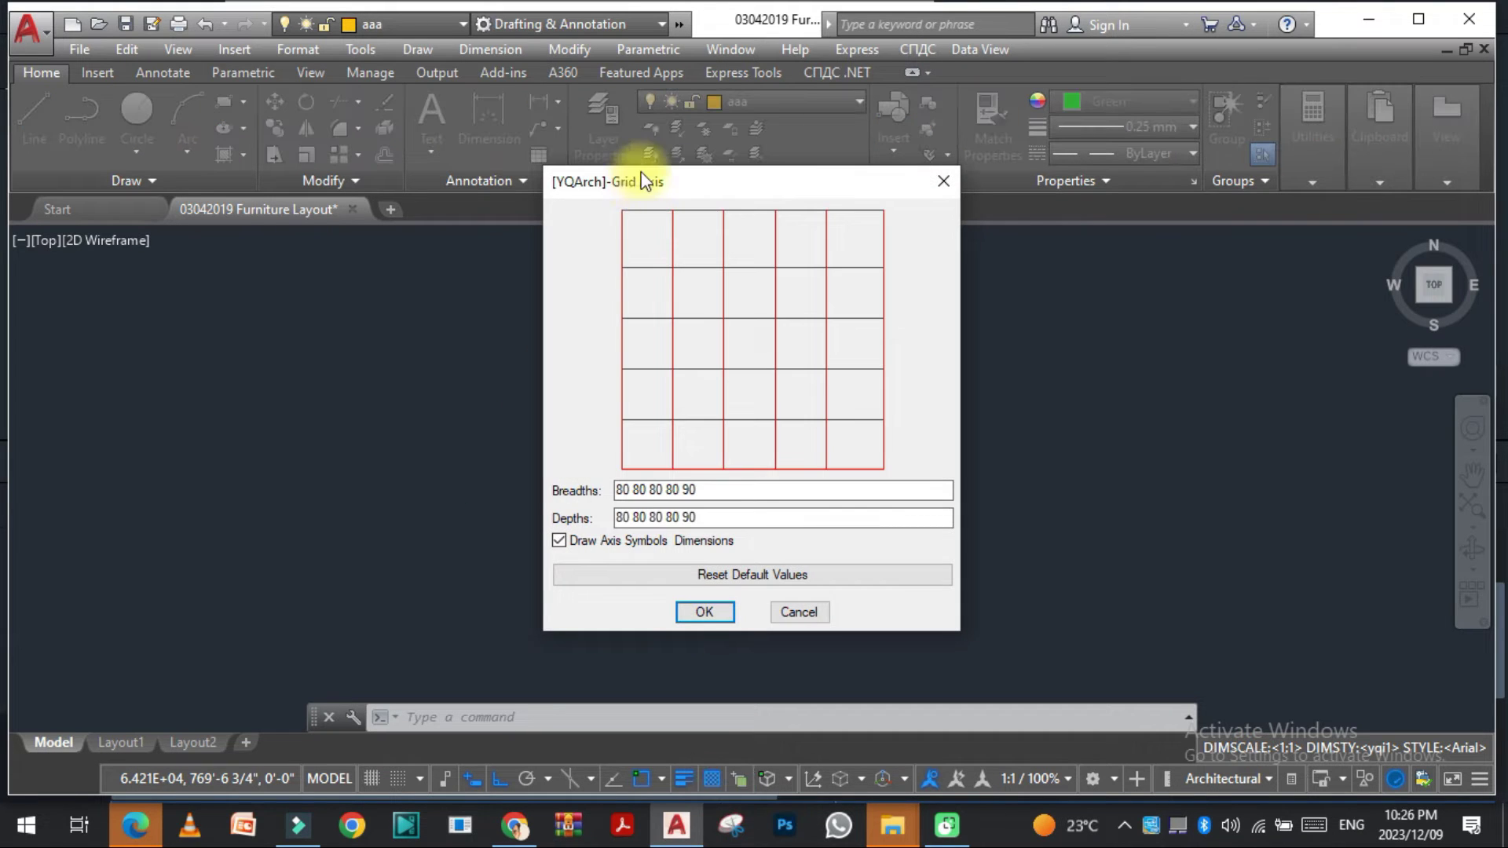
left_click_drag(644, 181, 434, 173)
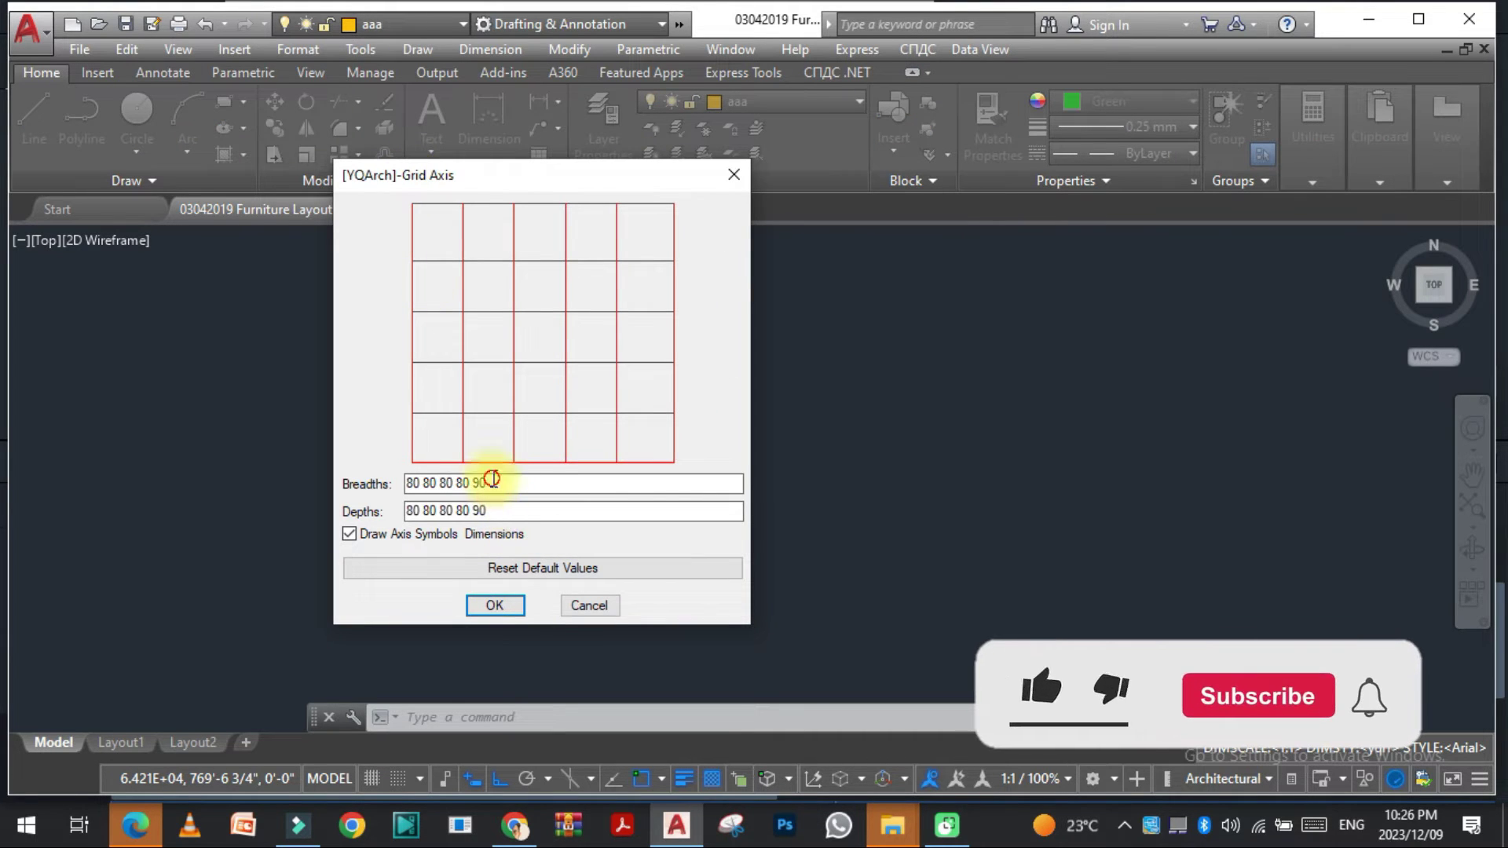
left_click(494, 605)
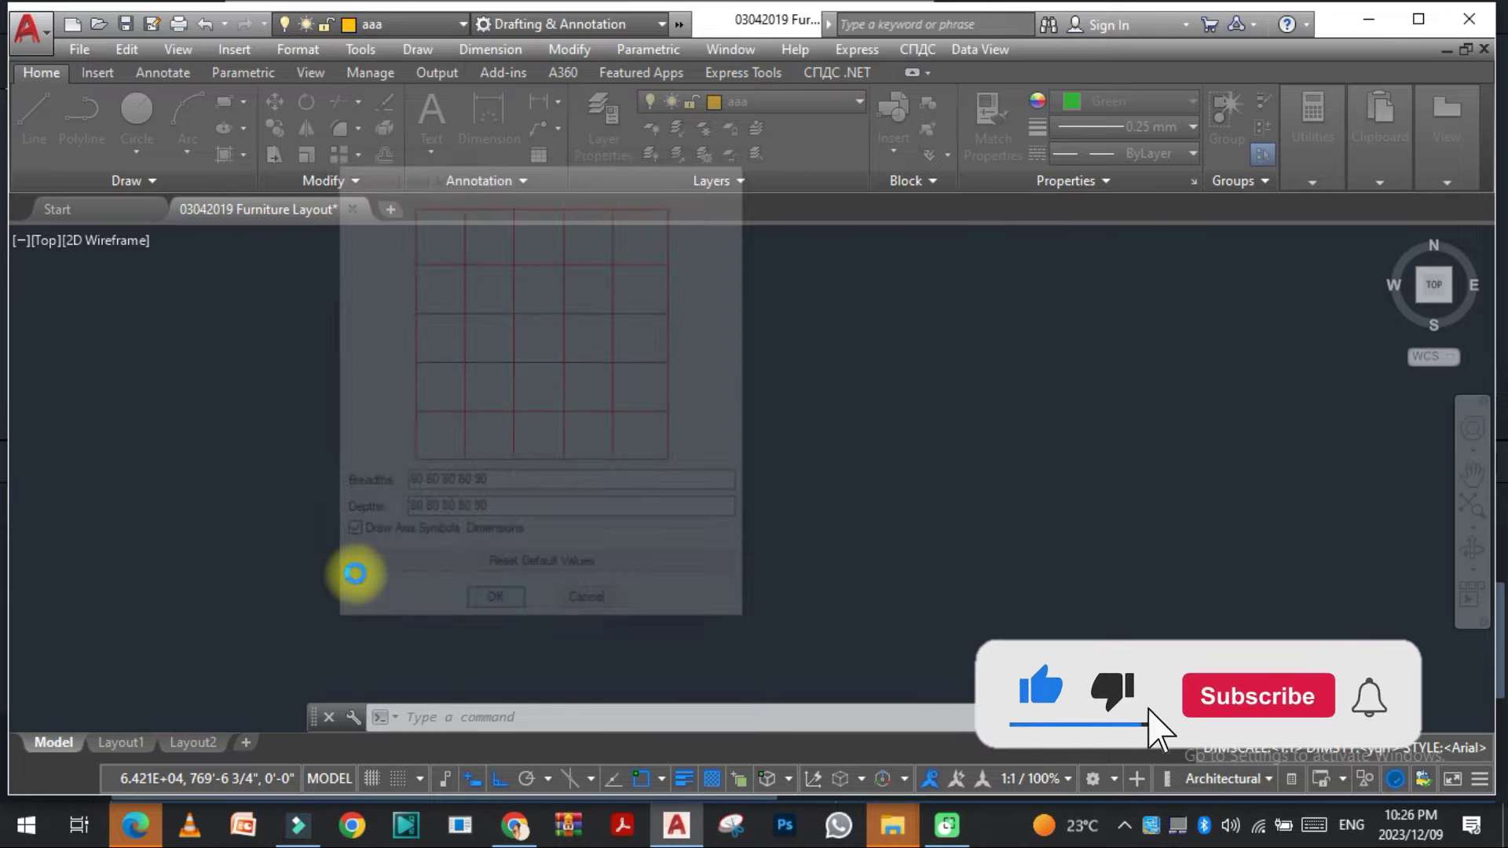
left_click(235, 556)
left_click(286, 350)
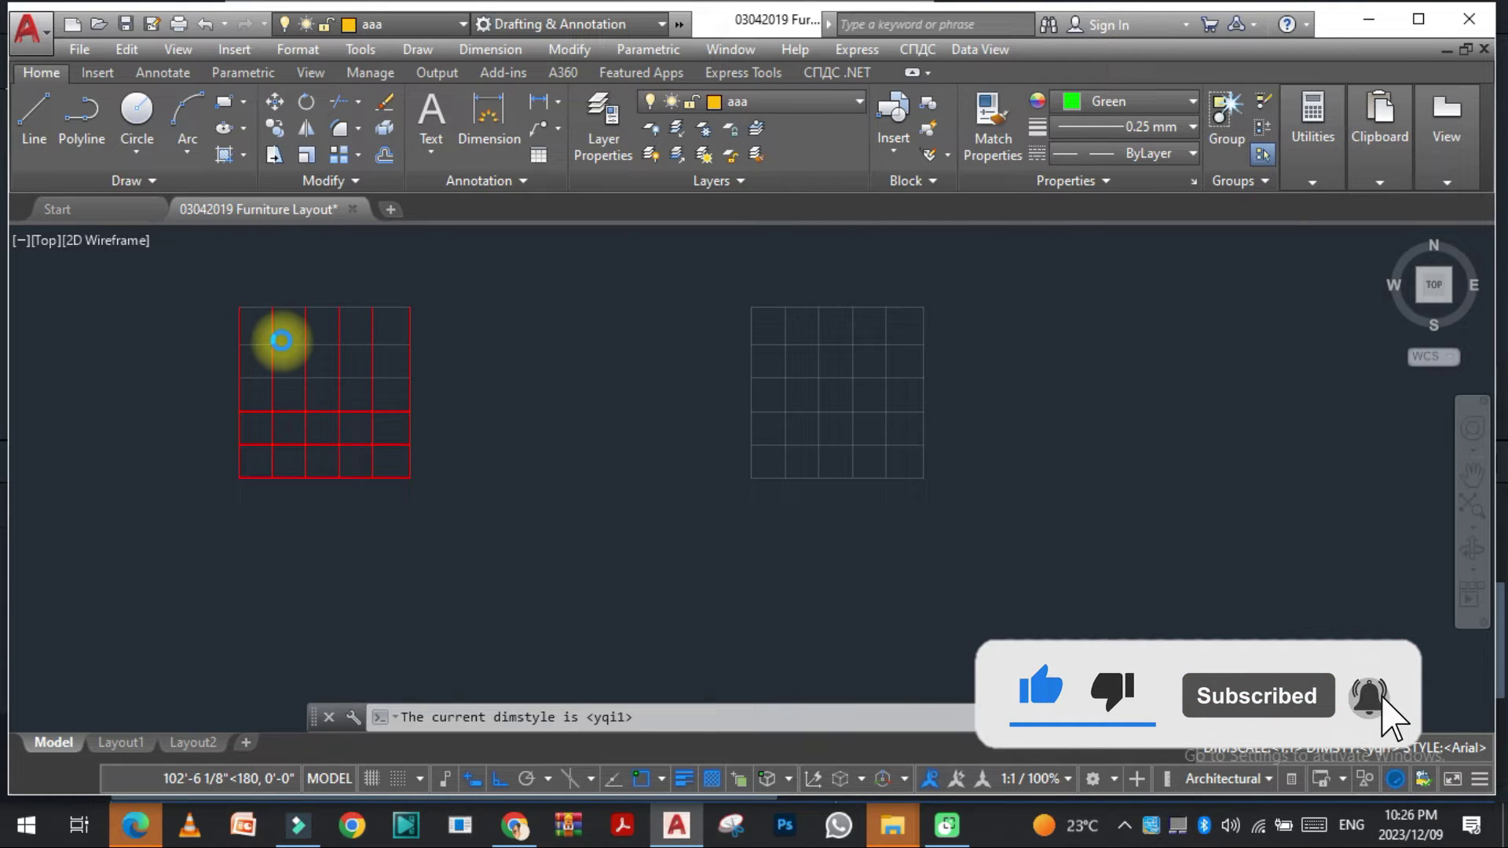
Step: Examine the placed grid's axis lines, numbered and lettered axis symbols, and spacing dimensions
scroll(285, 339, "up", 4)
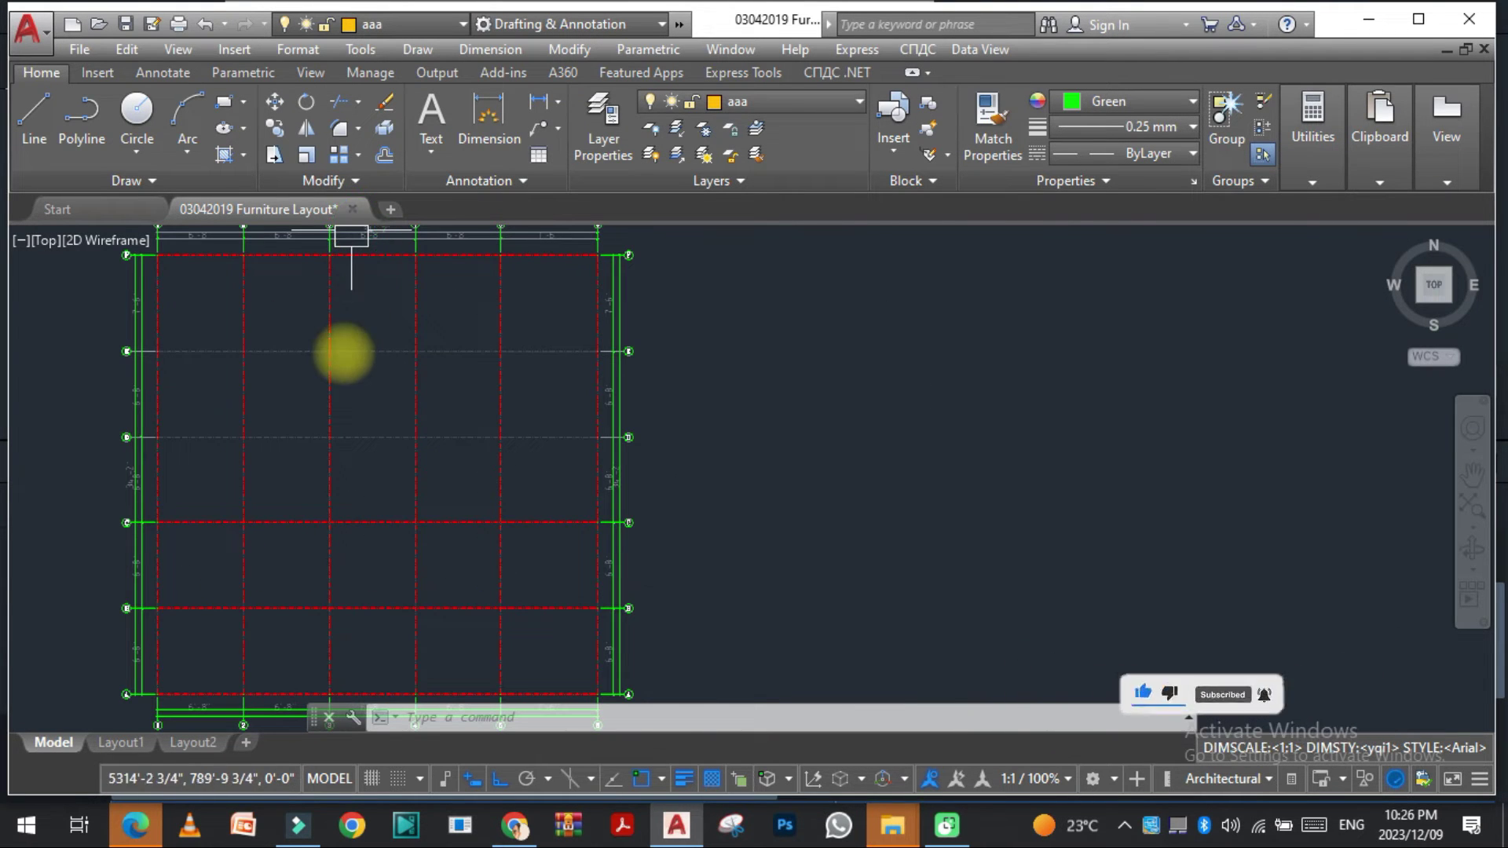
scroll(621, 322, "up", 2)
scroll(605, 346, "up", 2)
middle_click_drag(589, 370, 572, 495)
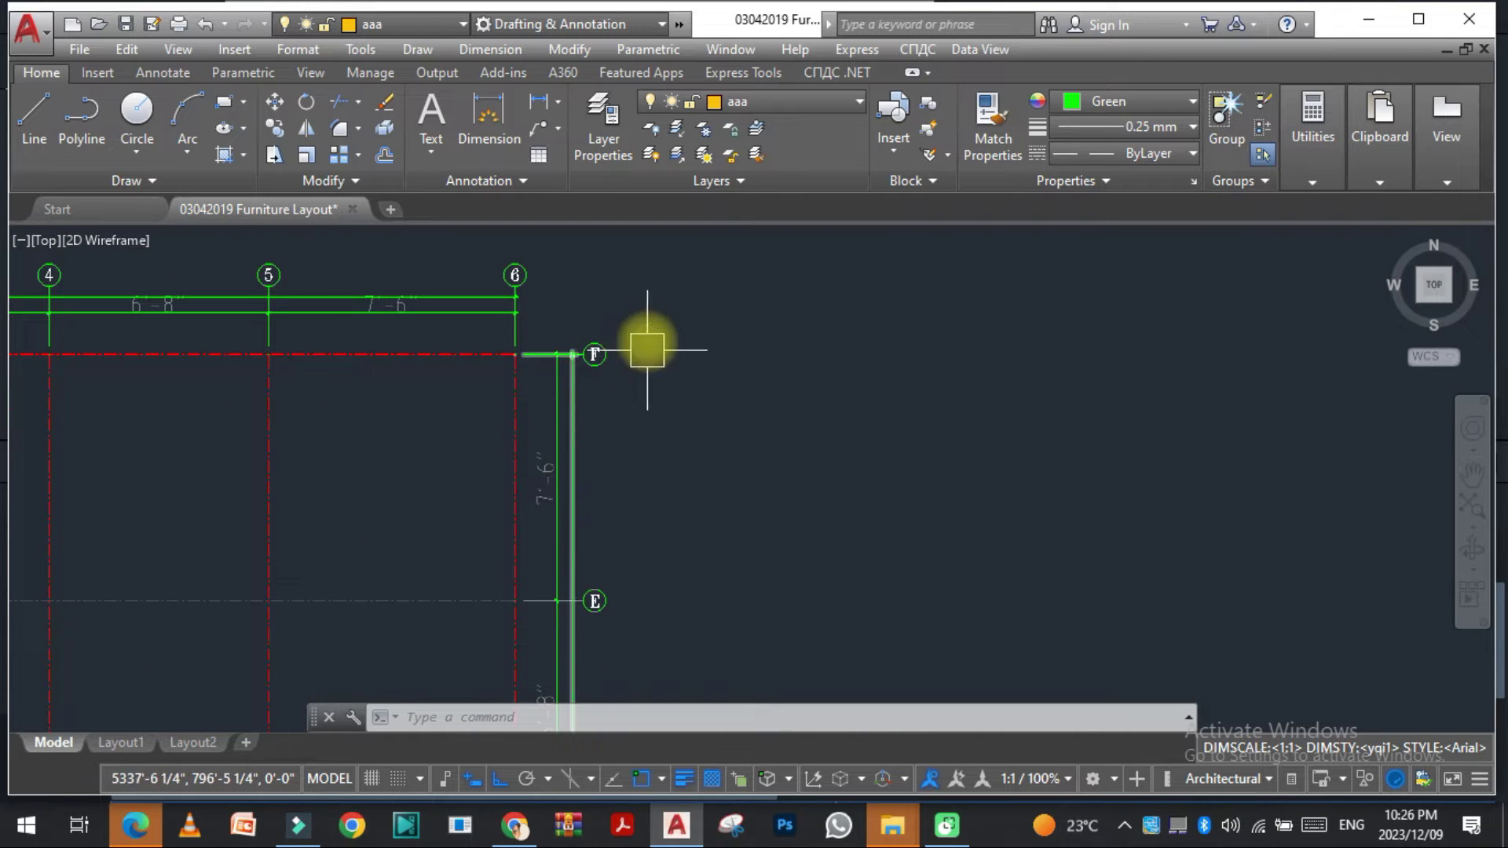
scroll(647, 340, "down", 4)
middle_click_drag(590, 488, 606, 417)
scroll(597, 455, "down", 2)
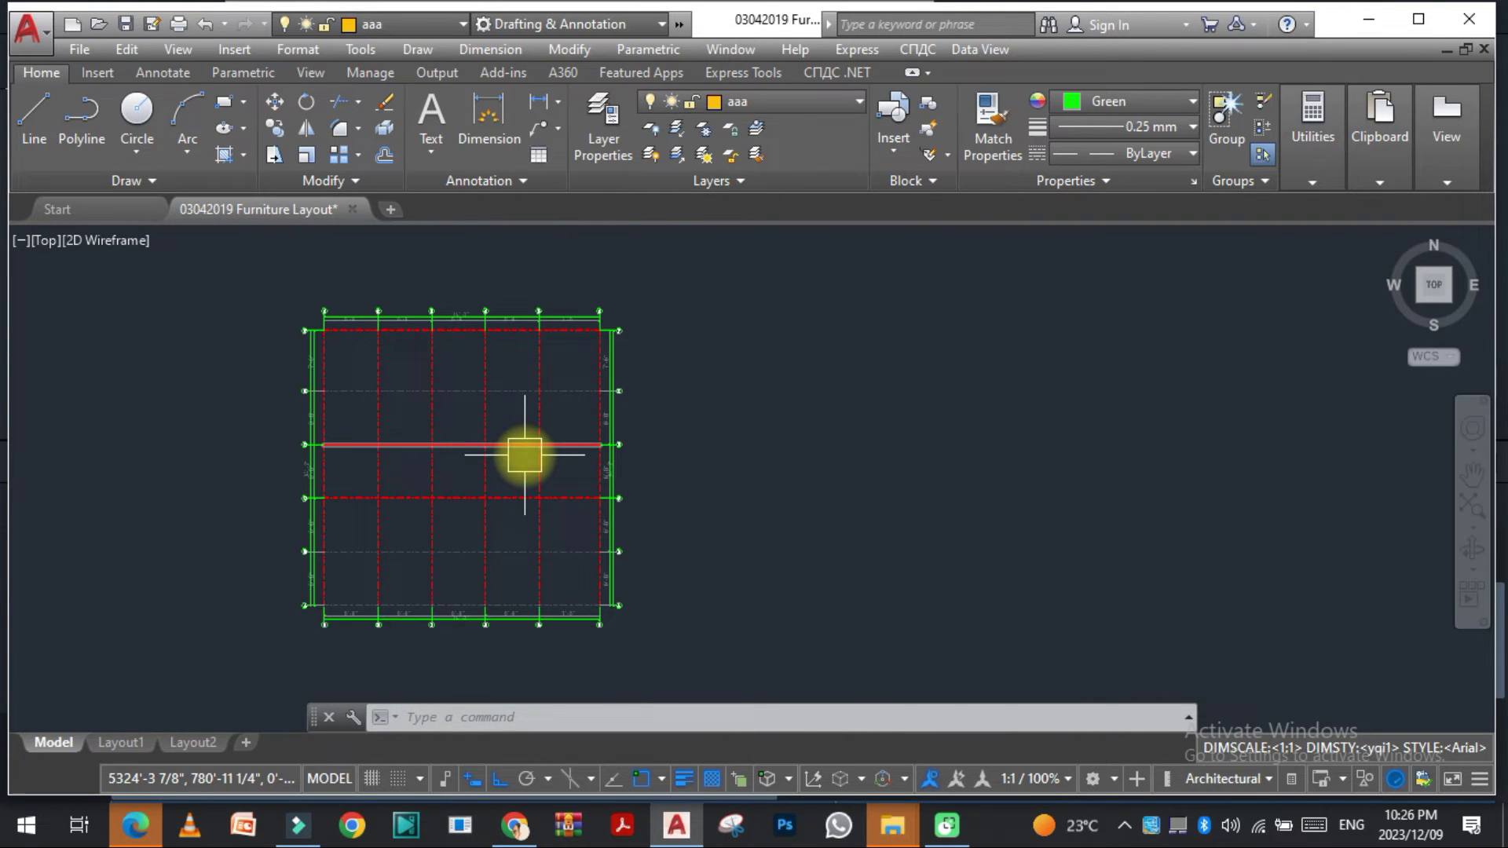
scroll(522, 448, "up", 2)
scroll(508, 448, "down", 2)
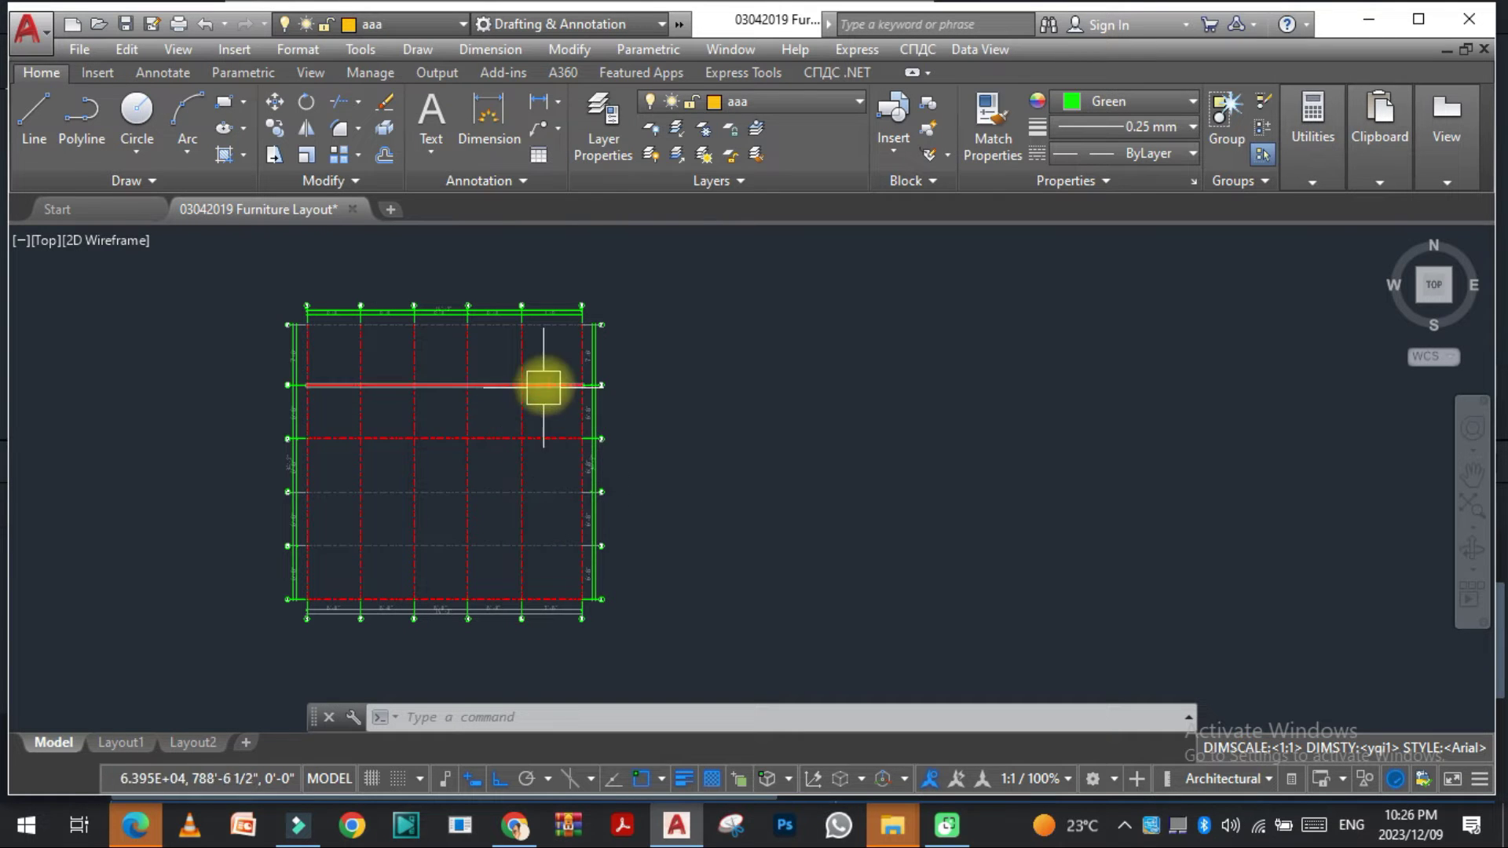
scroll(520, 374, "up", 4)
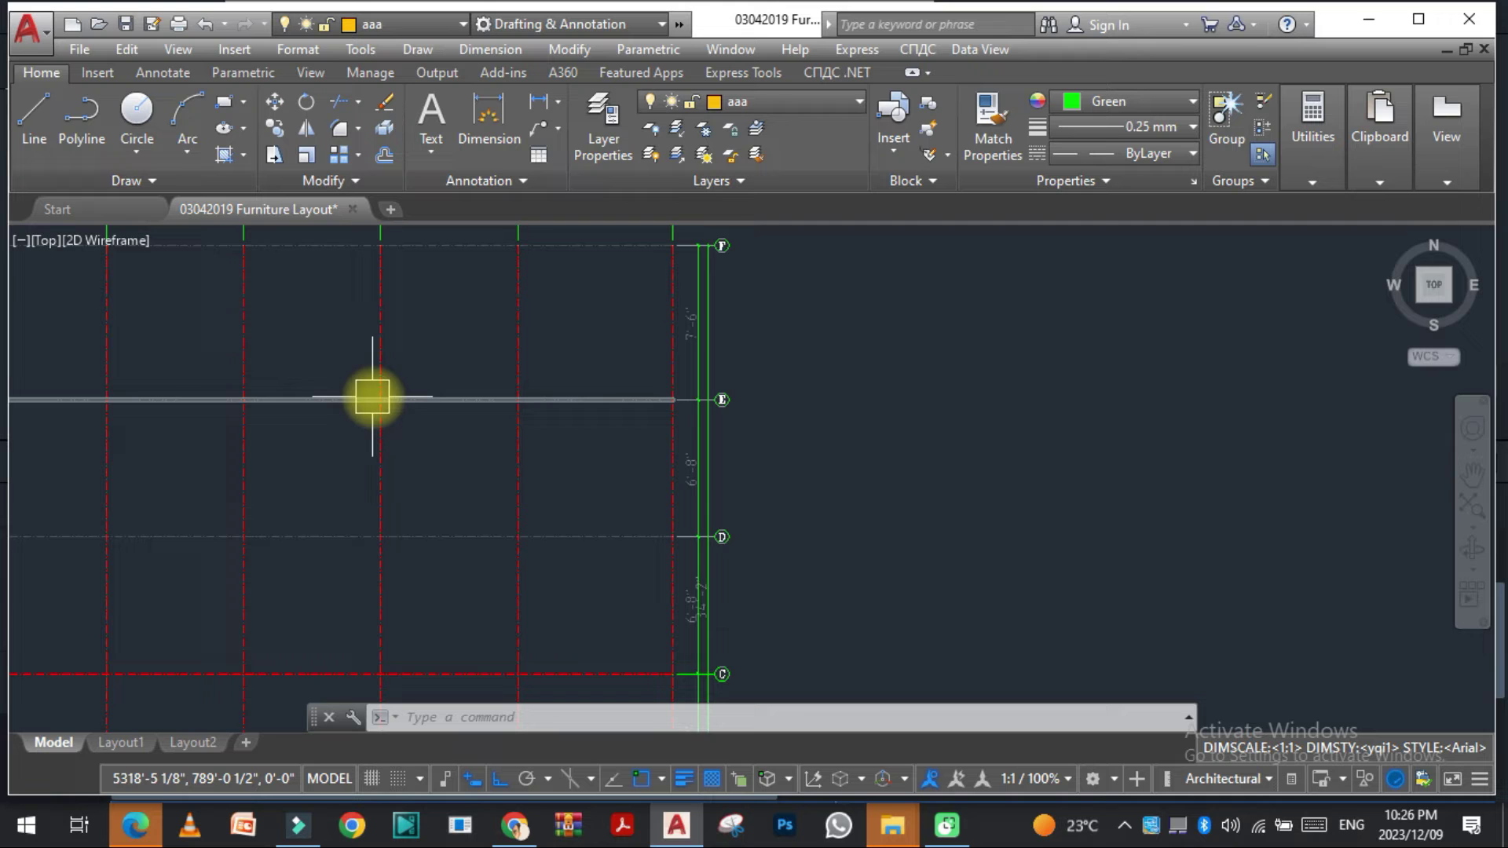
scroll(399, 345, "down", 5)
scroll(434, 380, "up", 3)
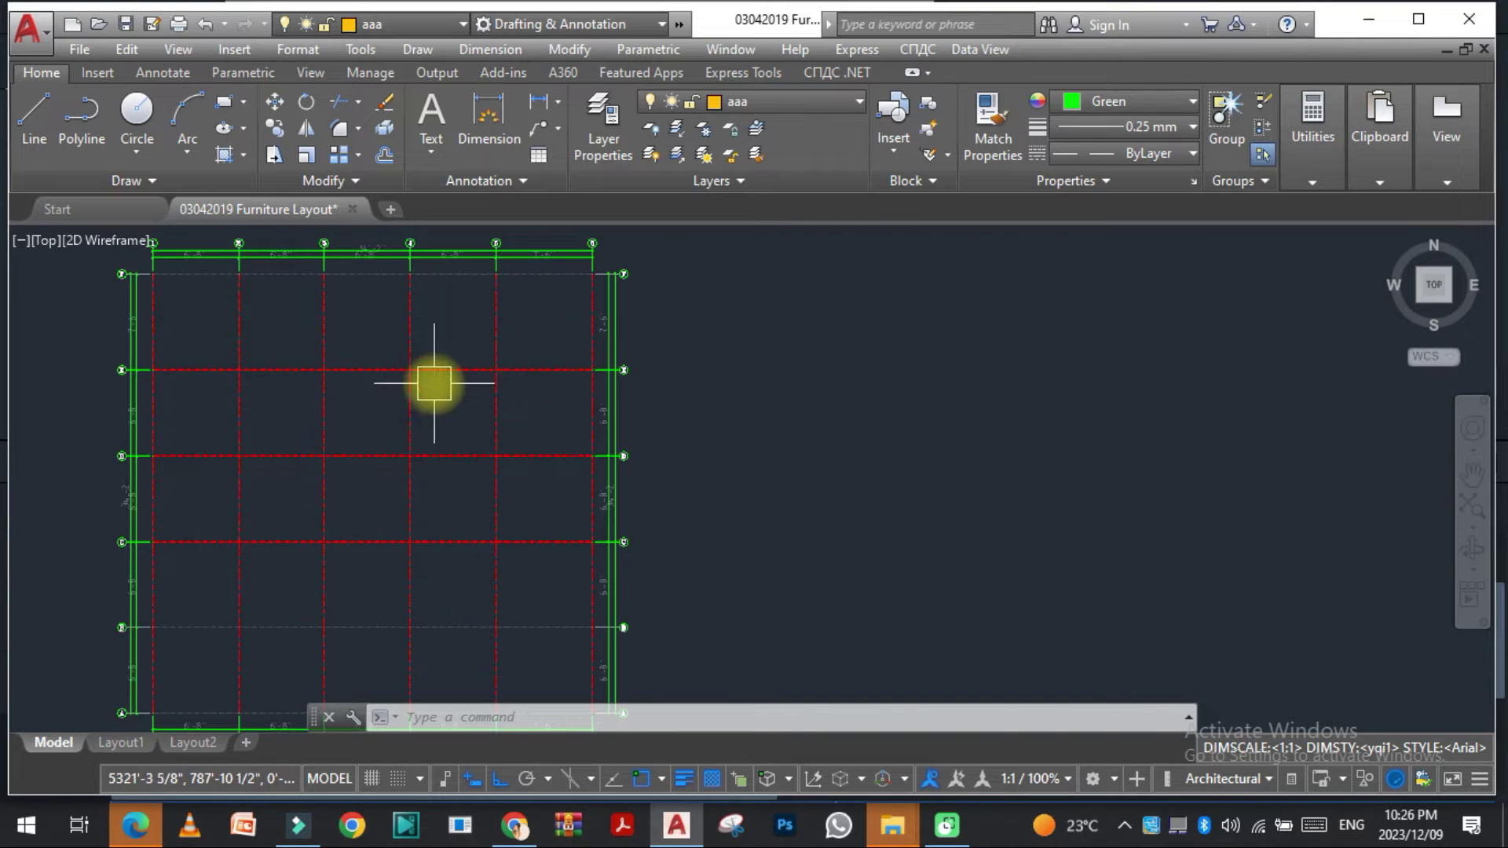
scroll(404, 409, "down", 2)
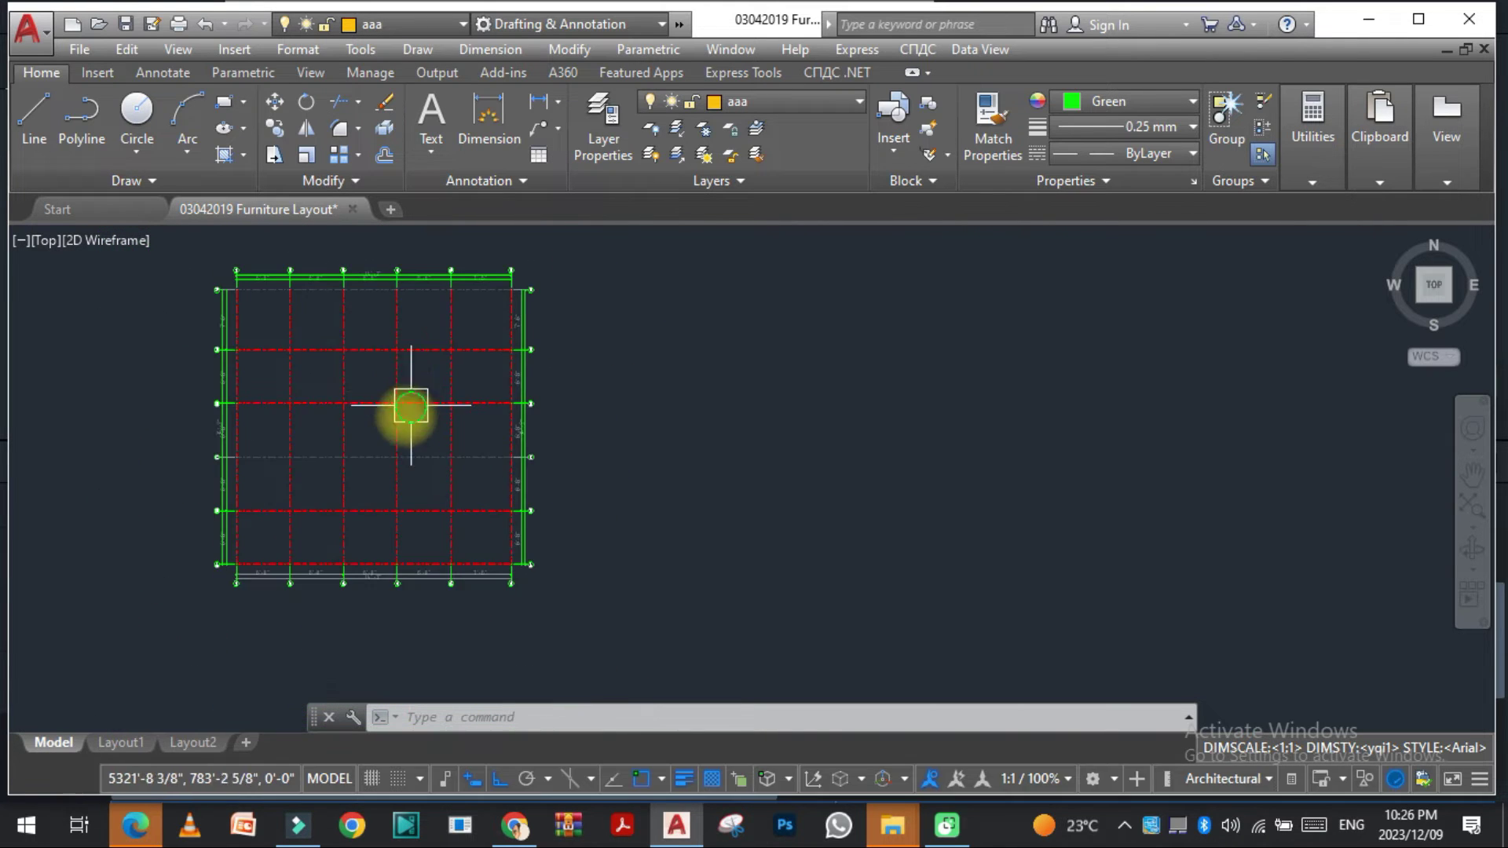
Step: Start the column insertion command ZZBZ and set the column size to 12,36
key("Escape")
type("zz")
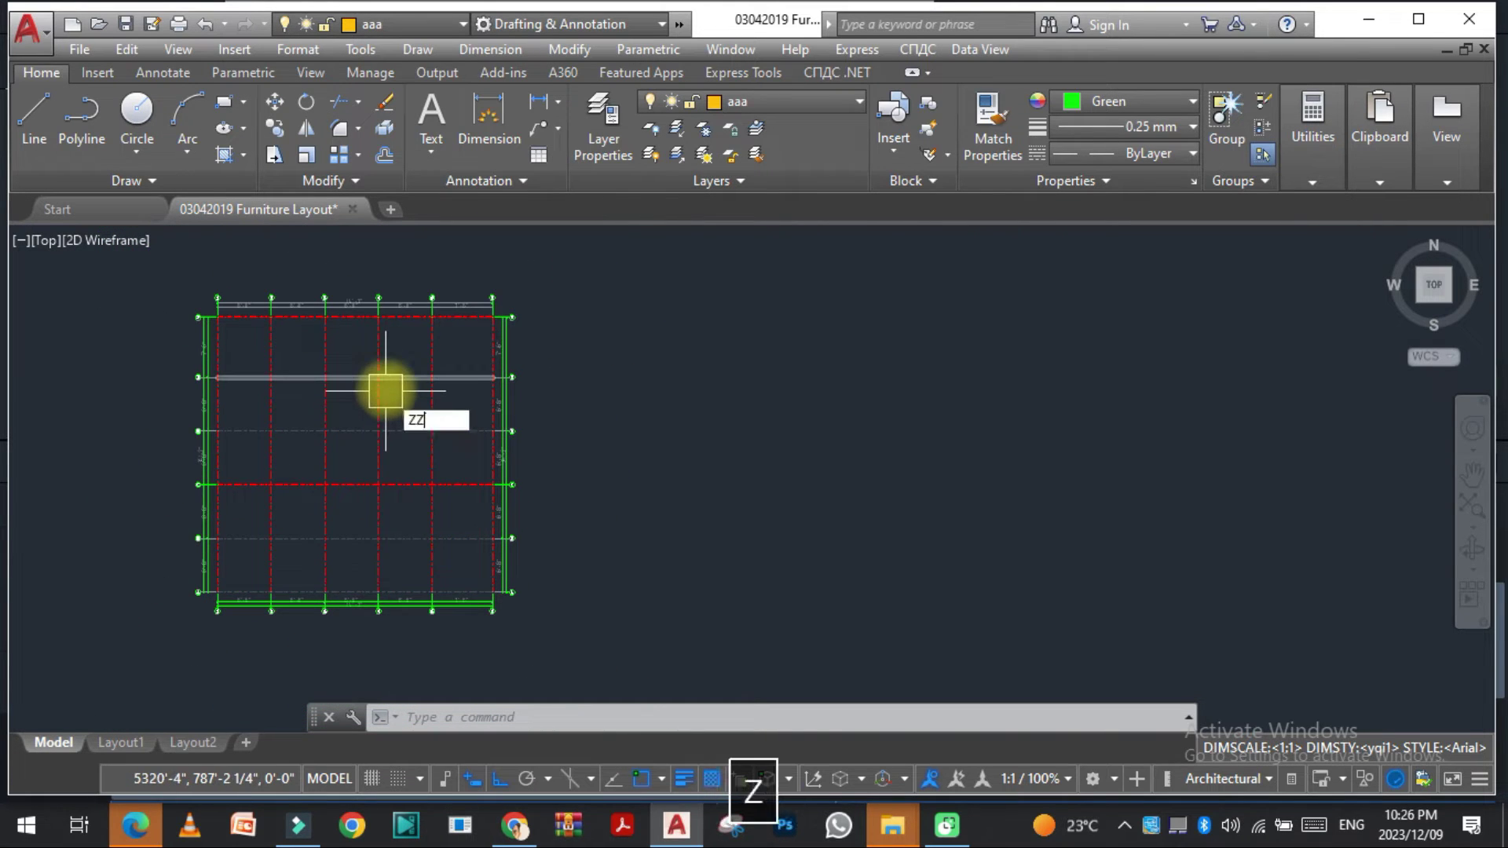
type("bz")
key("space")
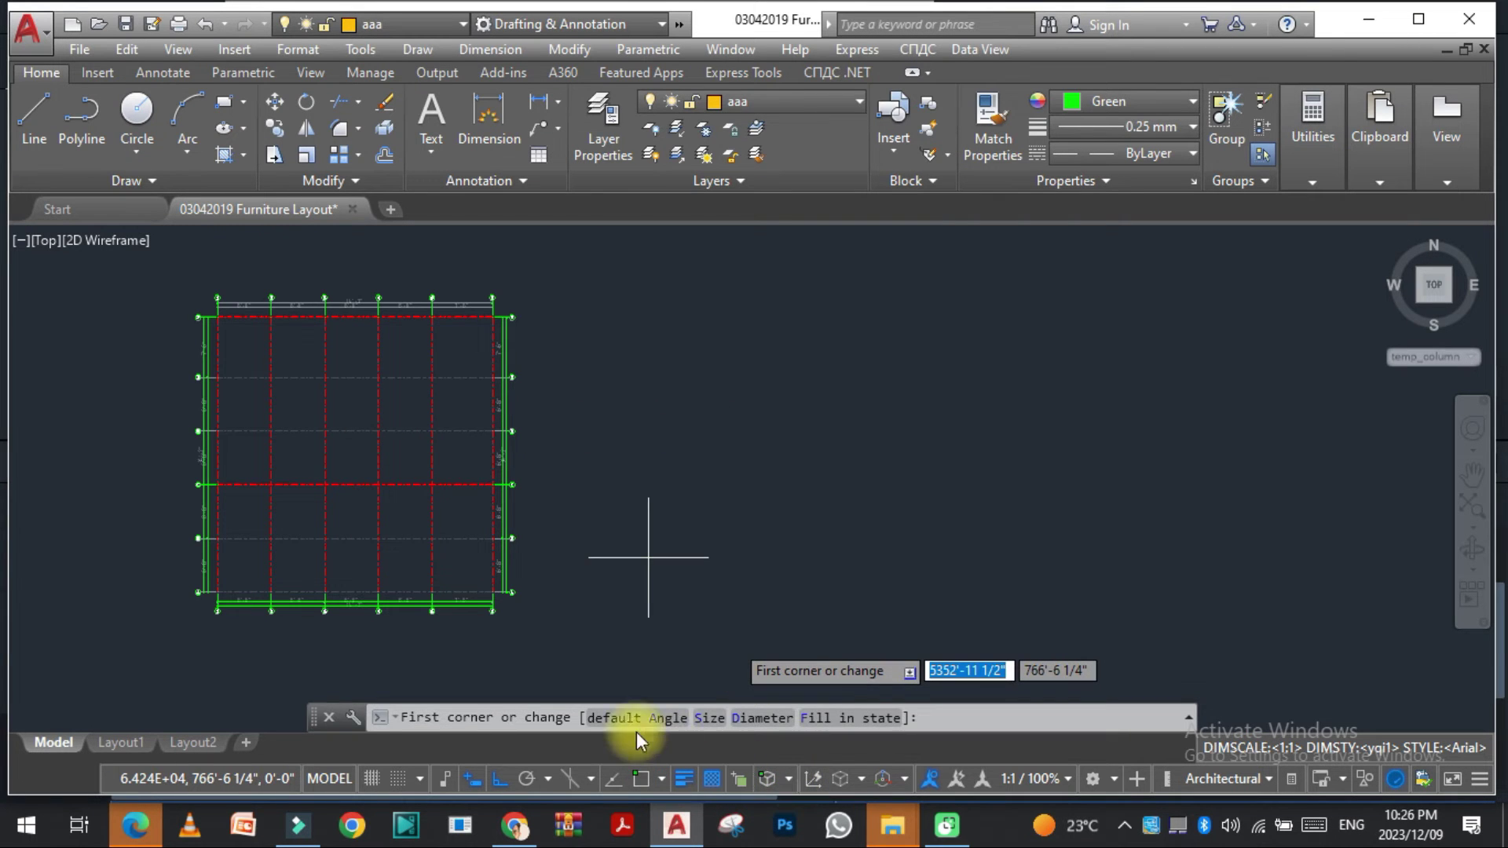
left_click(709, 718)
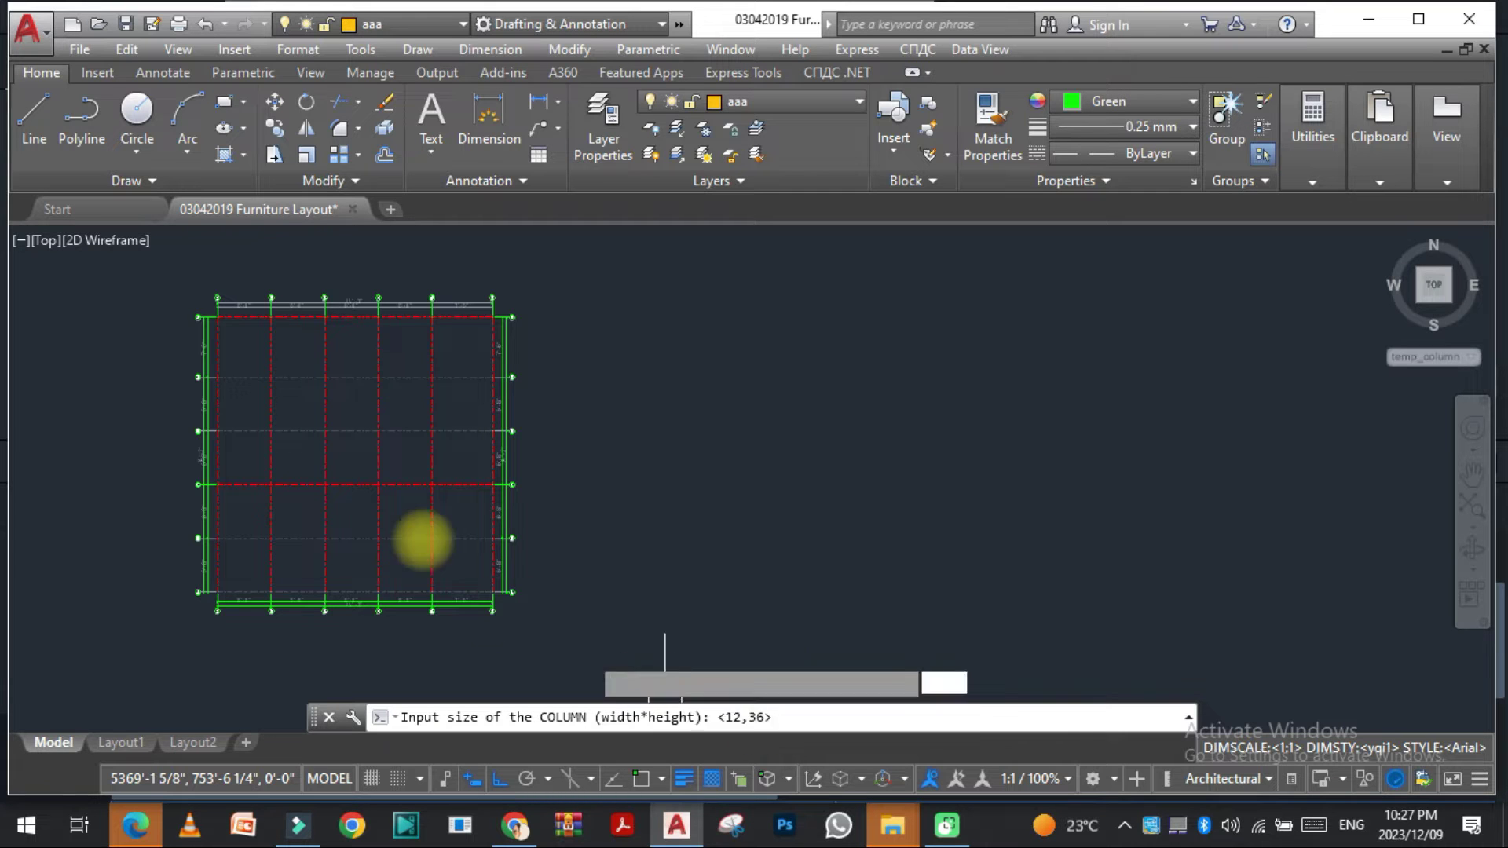
key("space")
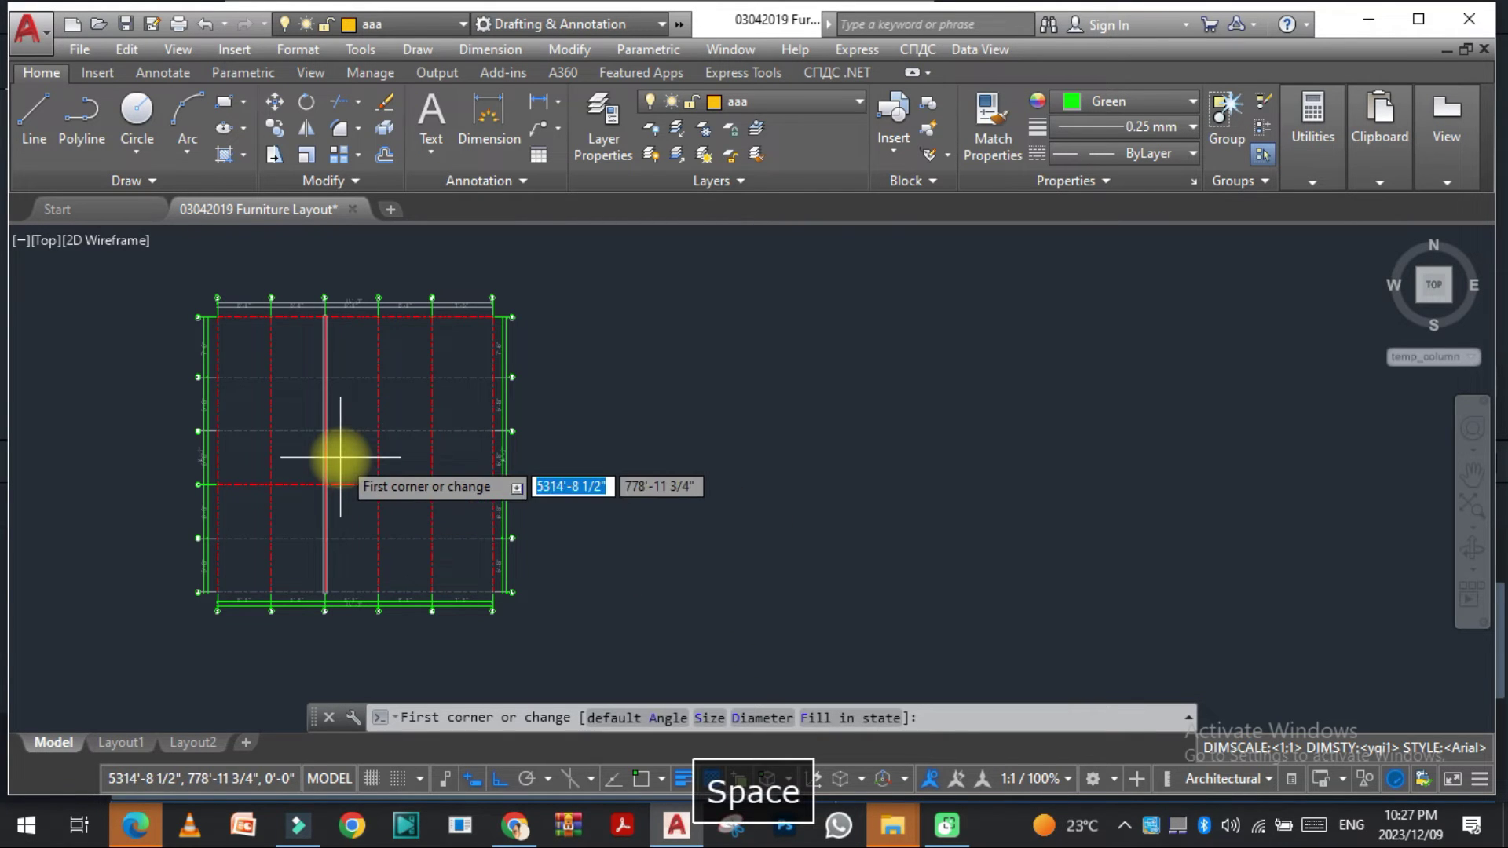
Step: Insert columns at all inner grid intersections, on axes 2 to 5 and B to E
scroll(337, 450, "up", 2)
left_click(554, 274)
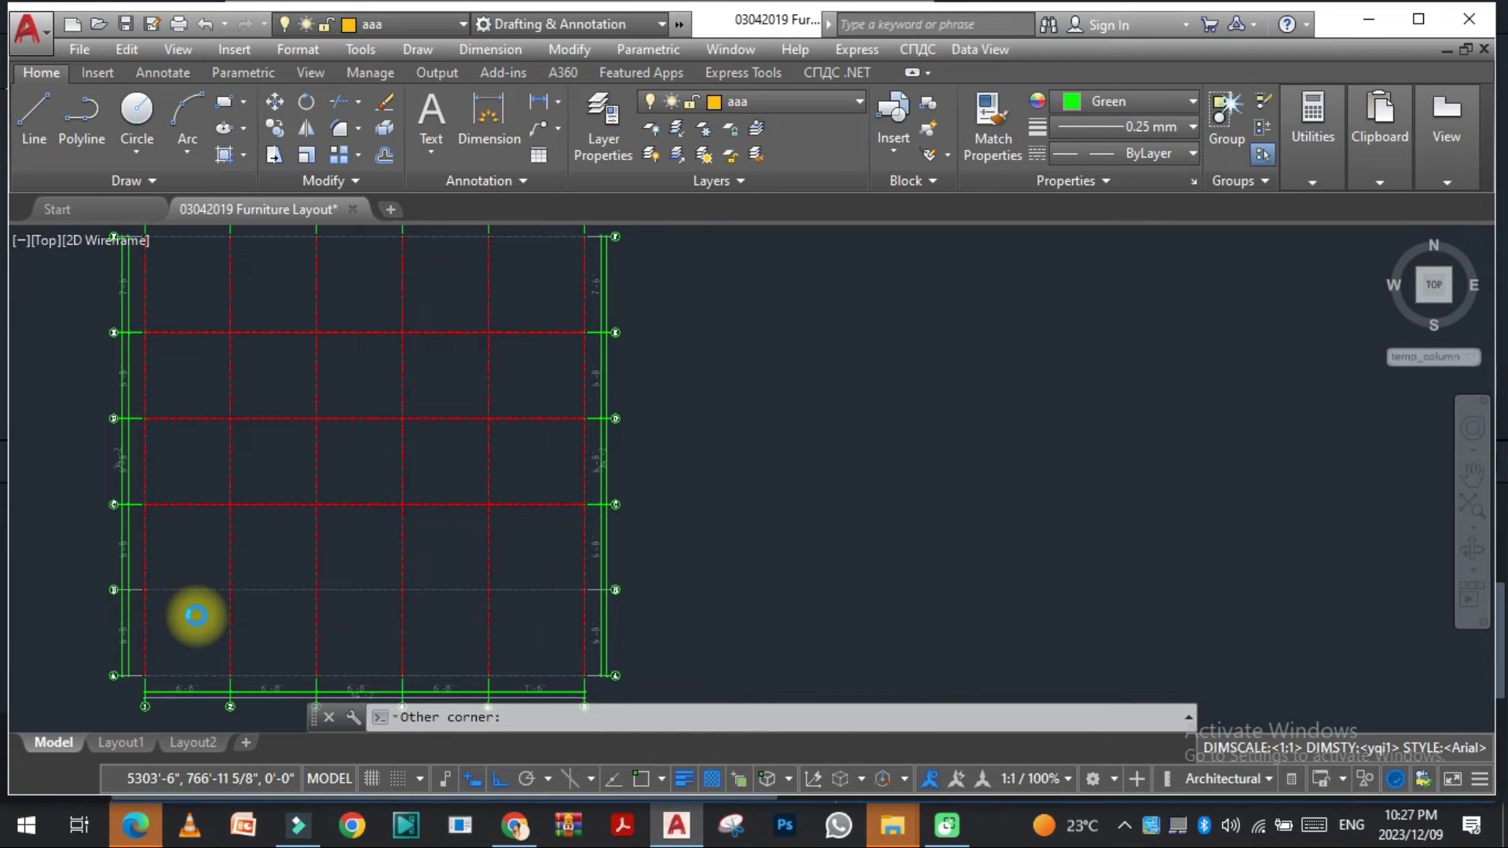
left_click(192, 603)
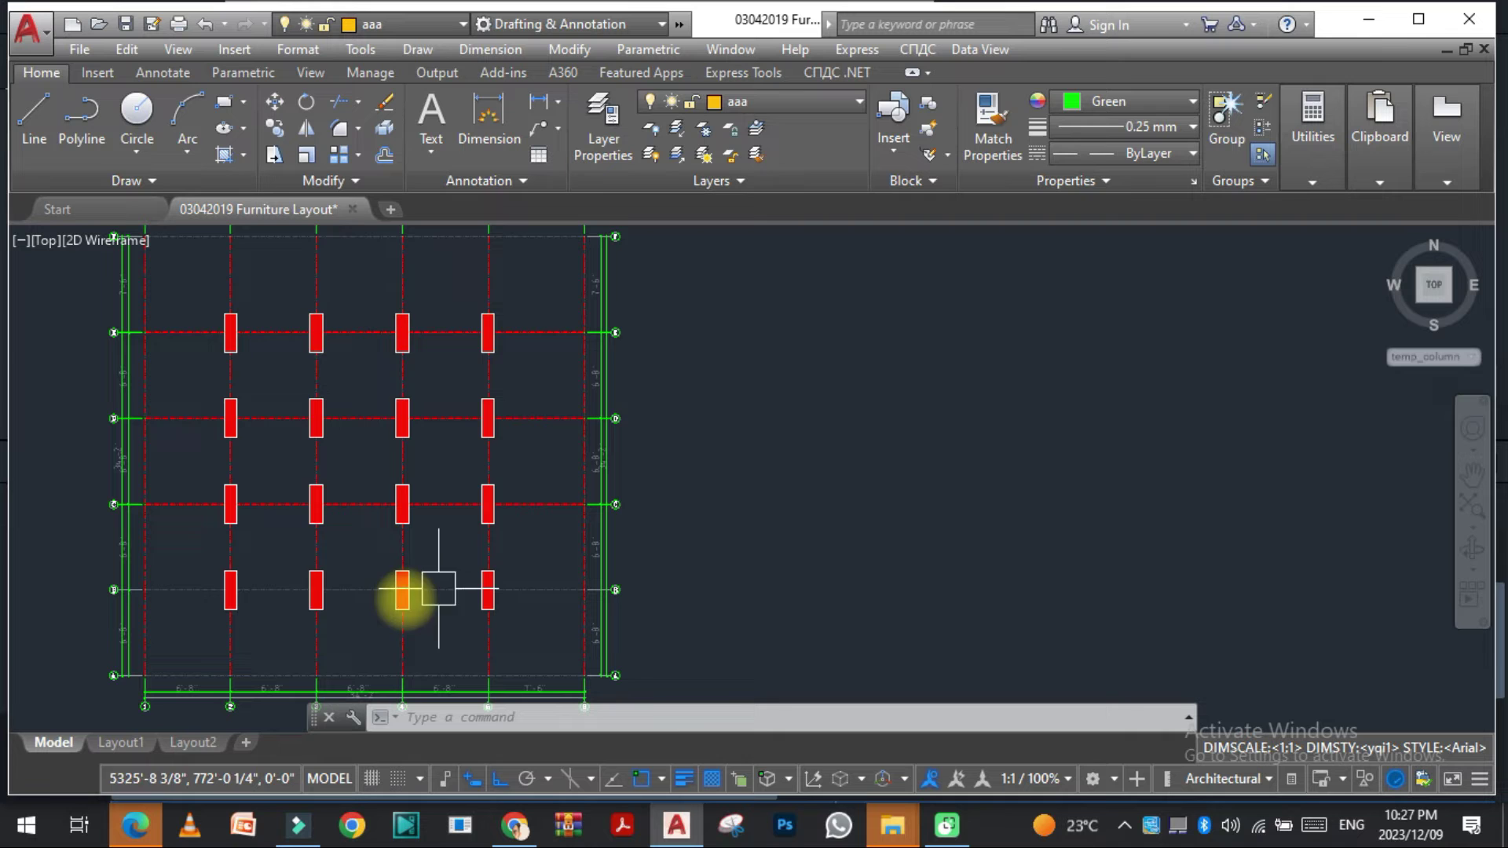
middle_click_drag(296, 306, 323, 315)
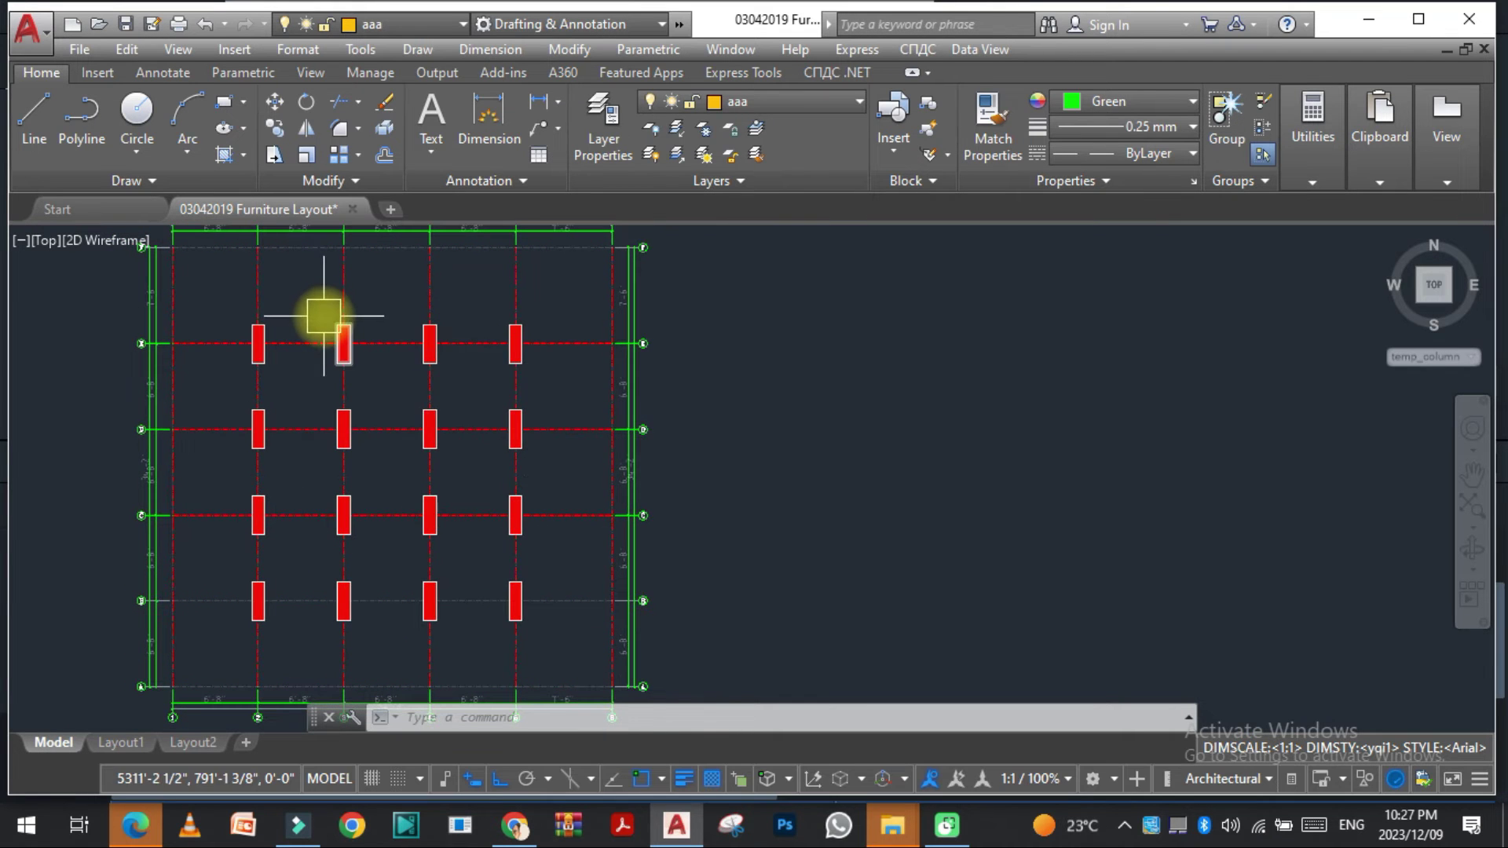
Step: Undo the insertion of the 12,36 columns on the axis grid
middle_click_drag(482, 434, 471, 440)
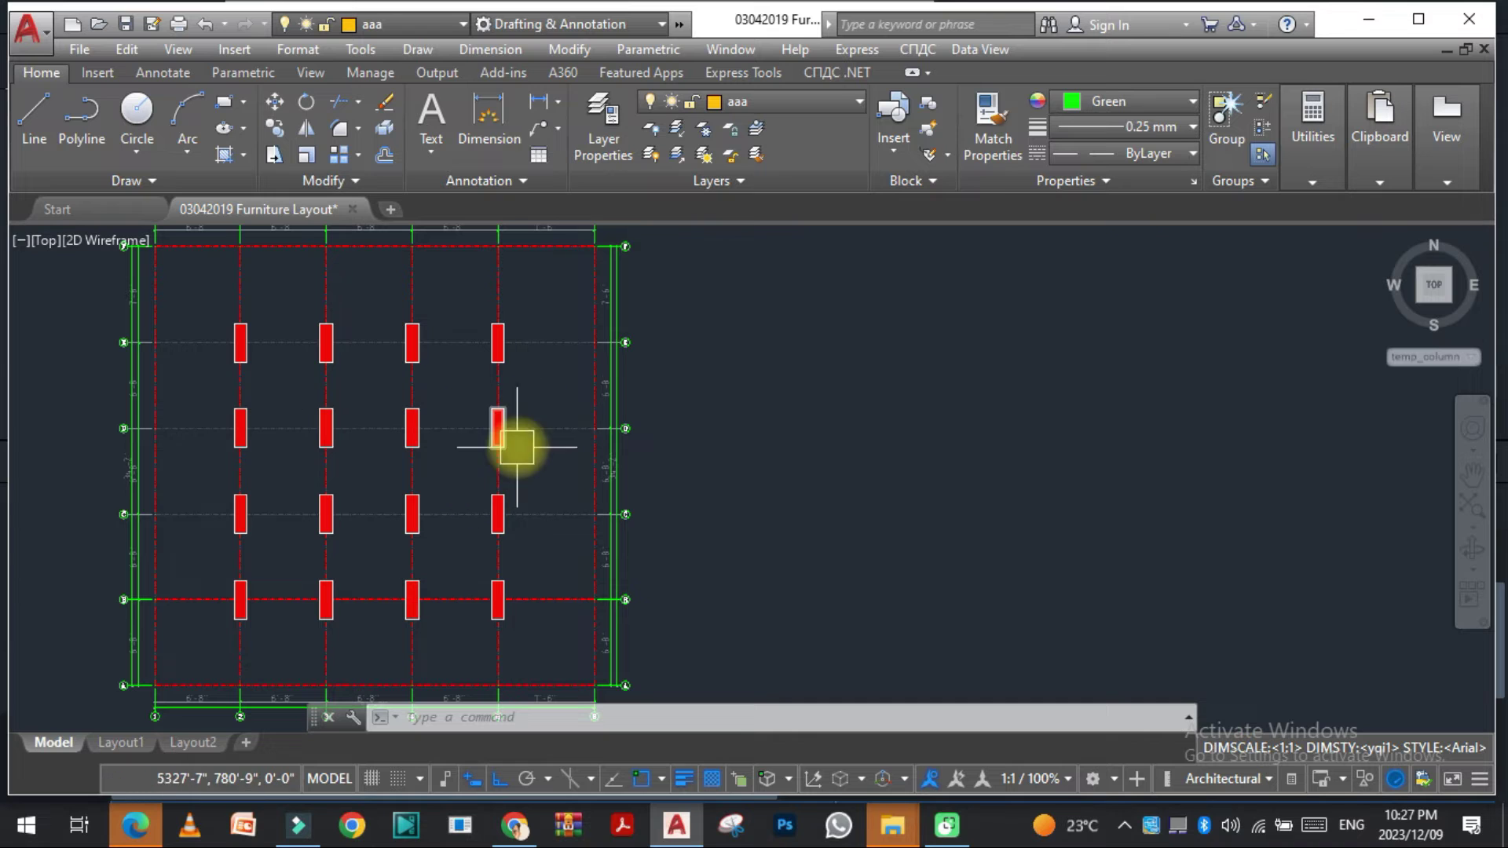
key("ctrl+z")
key("ctrl+z")
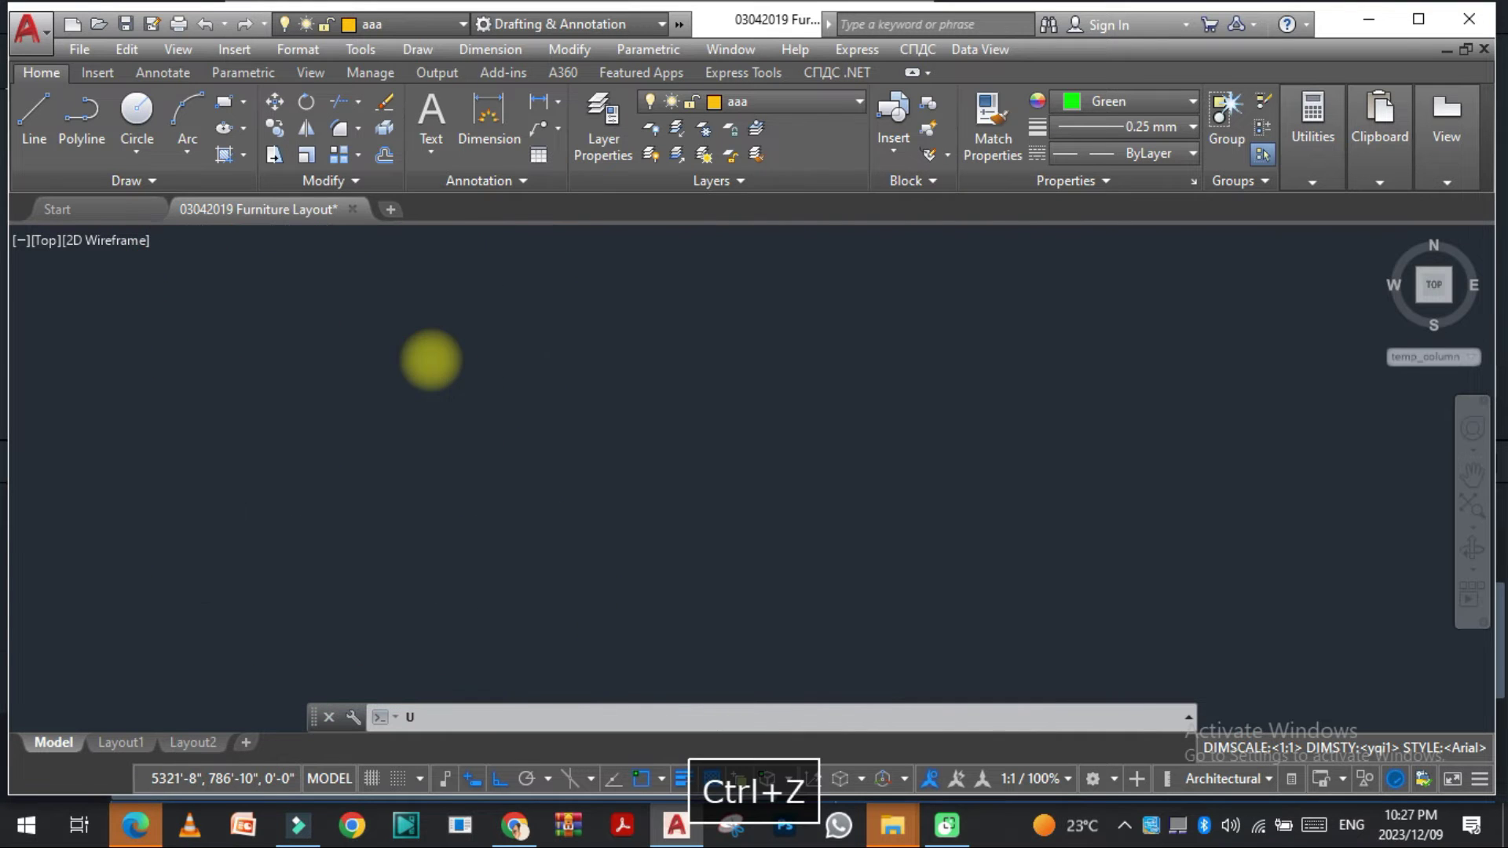
key("Escape")
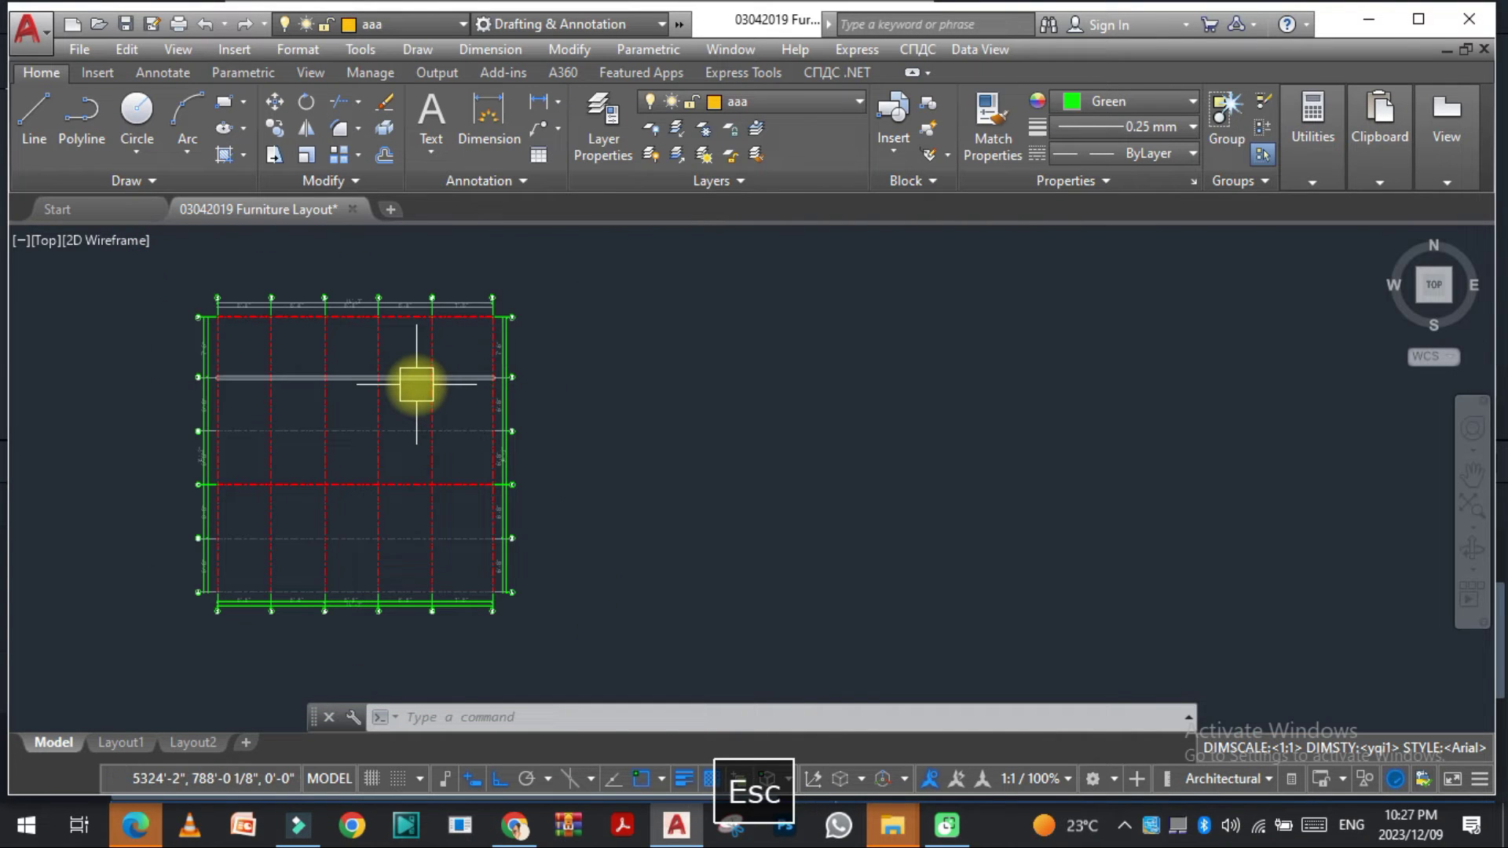
Step: Start the column insertion command ZZBZ and set the default column angle to 45
type("ZZBZ")
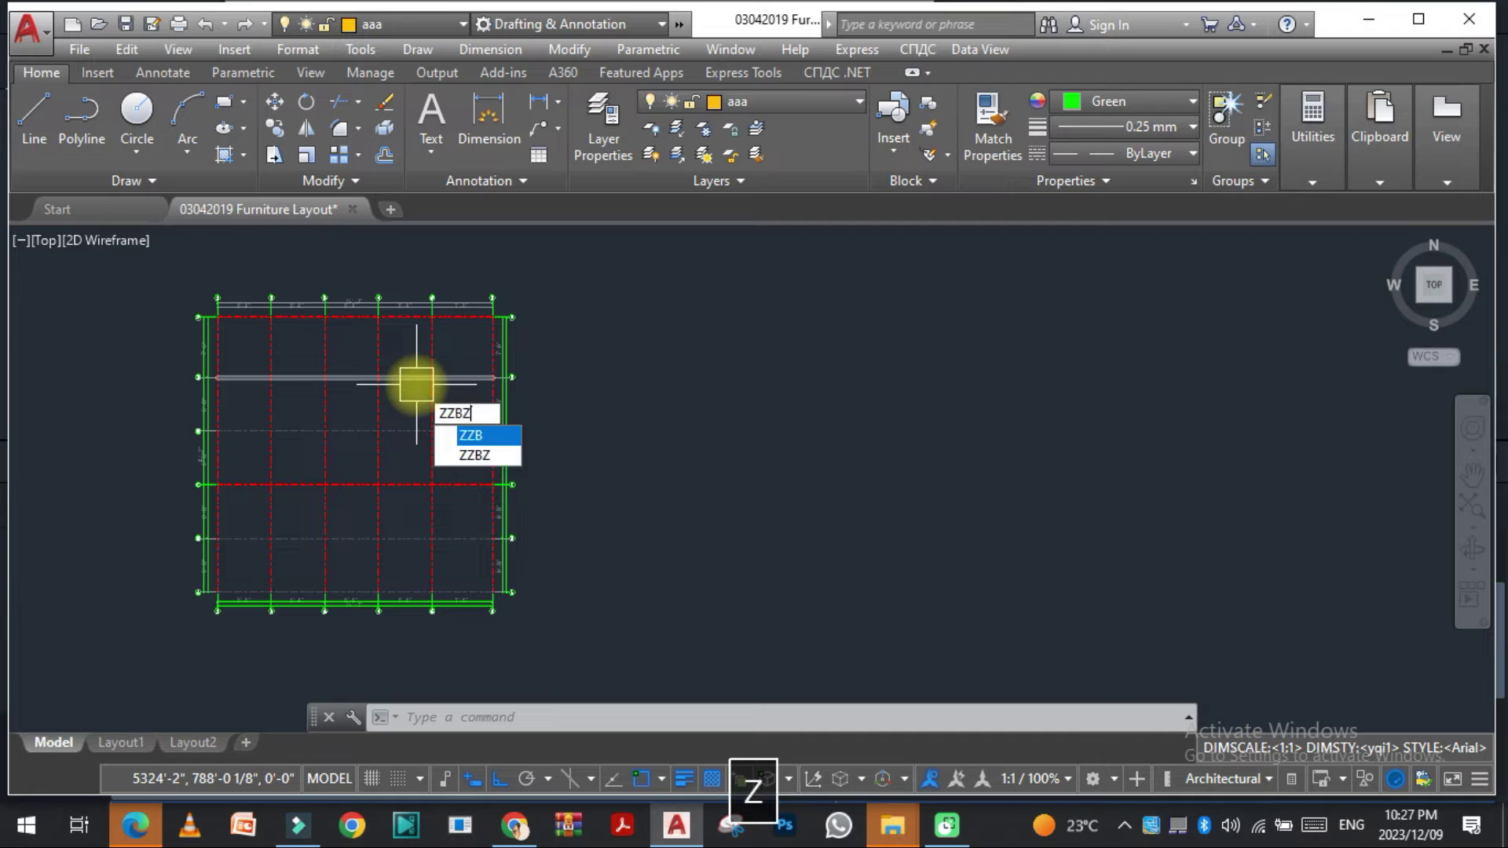
key("space")
left_click(642, 718)
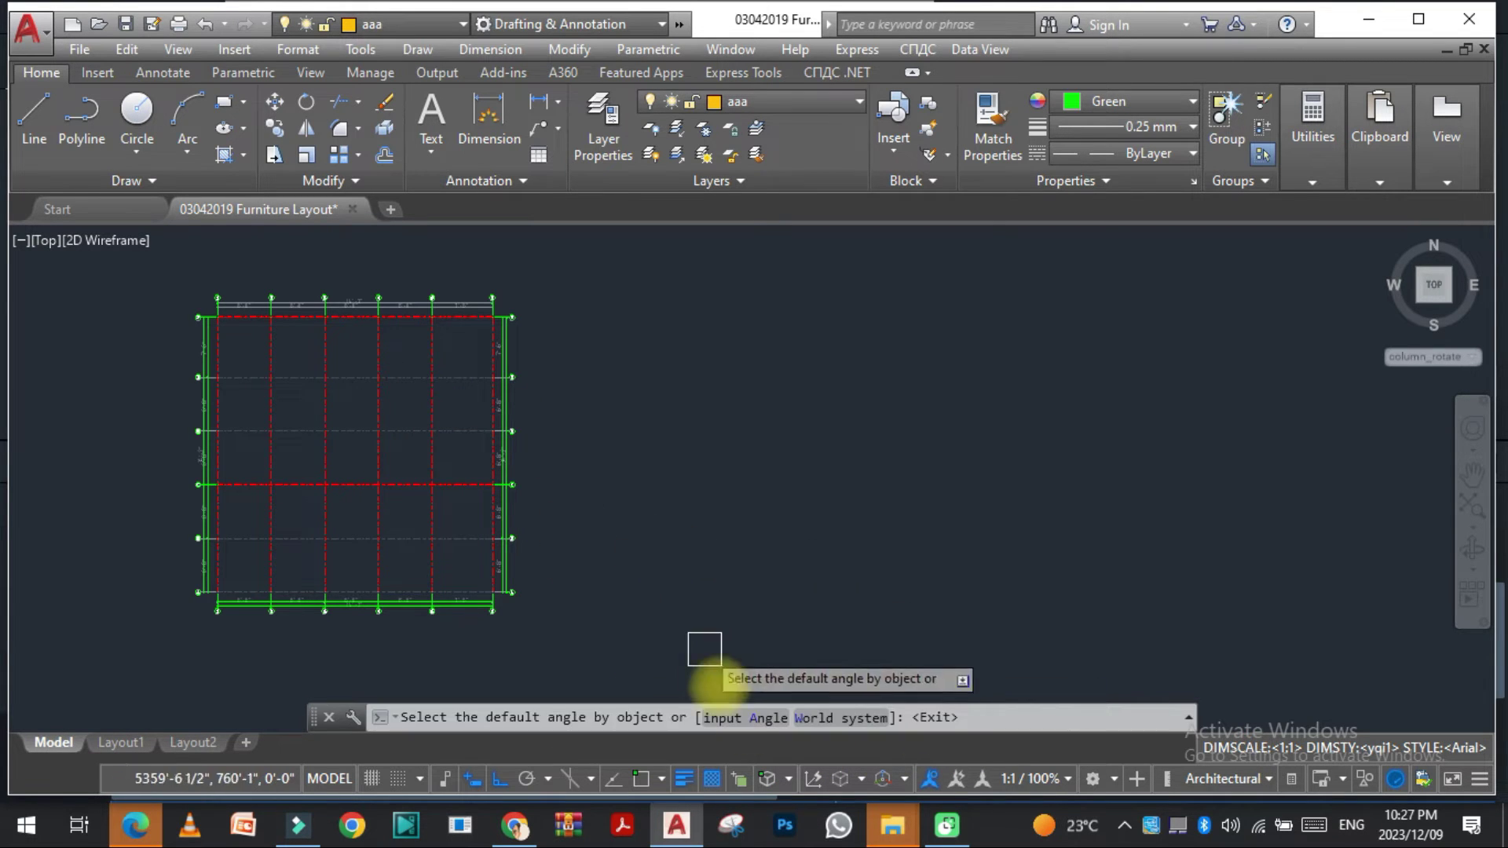
left_click(750, 718)
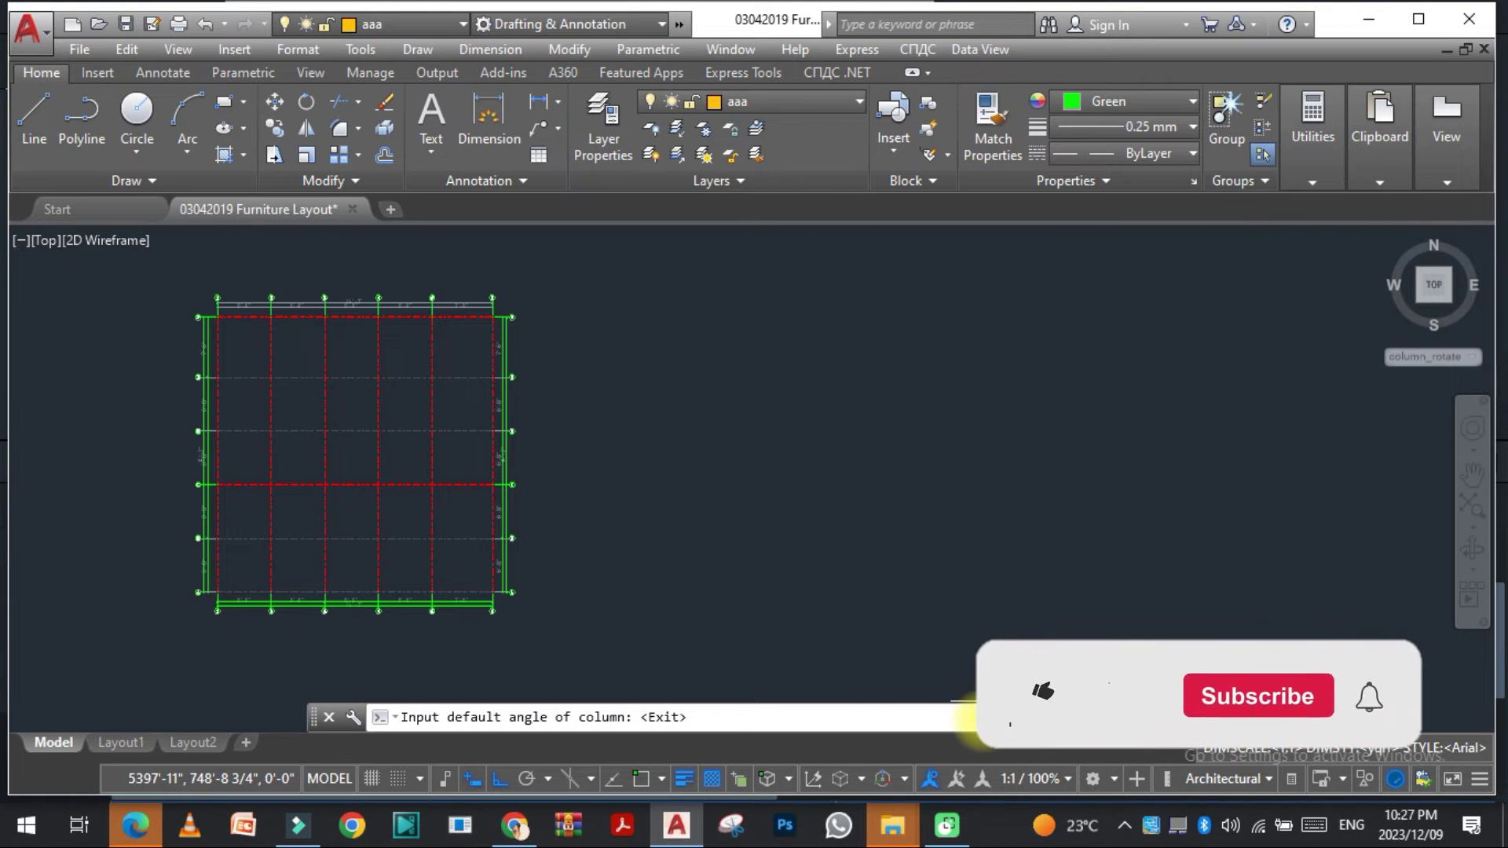
type("45")
key("space")
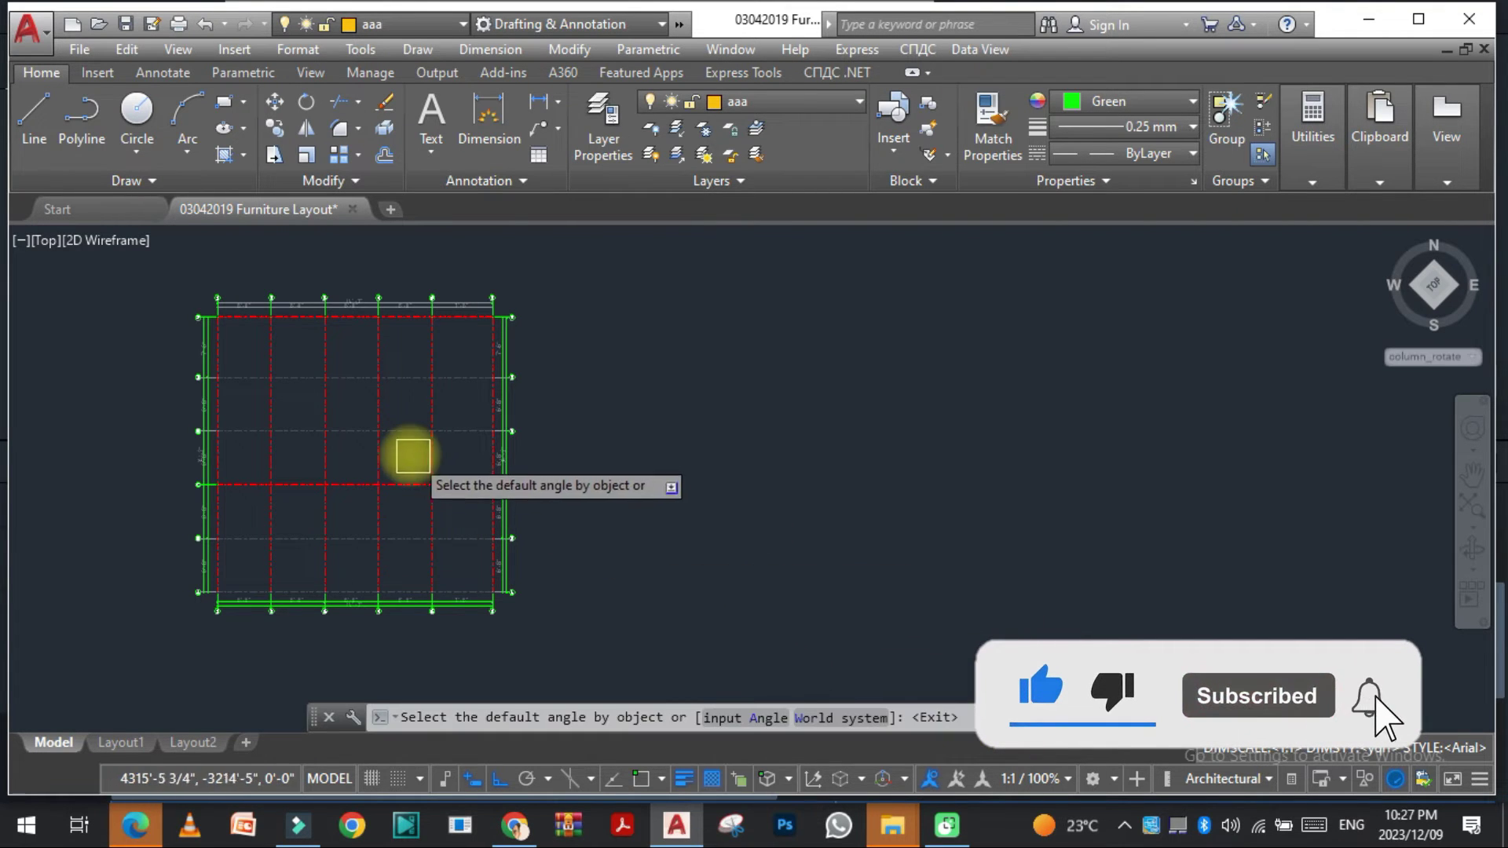
Step: Insert the 45-degree columns at all inner grid intersections, and undo that insertion
key("space")
left_click(460, 338)
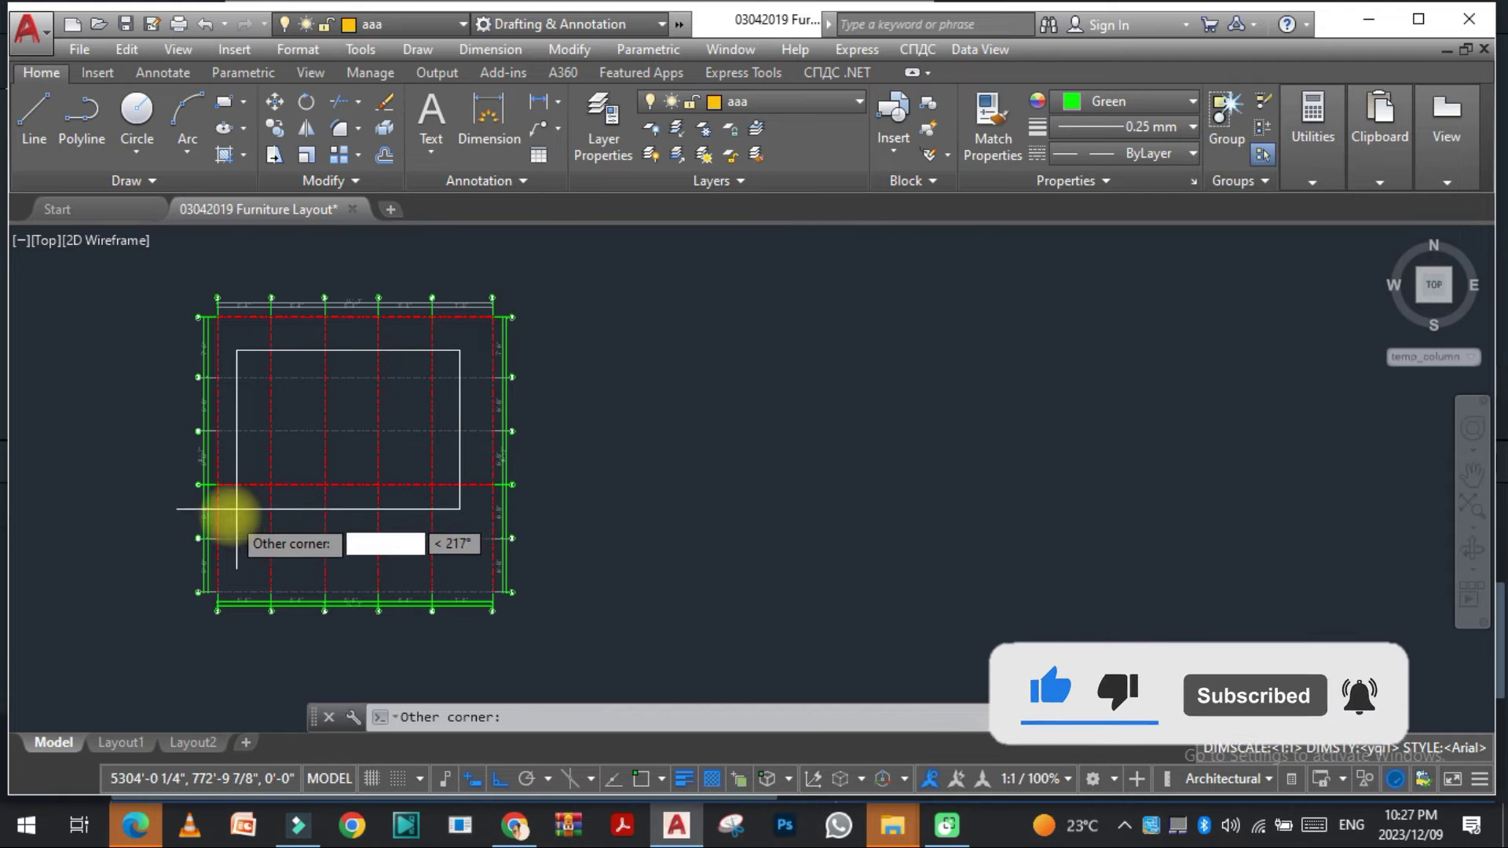
left_click(244, 557)
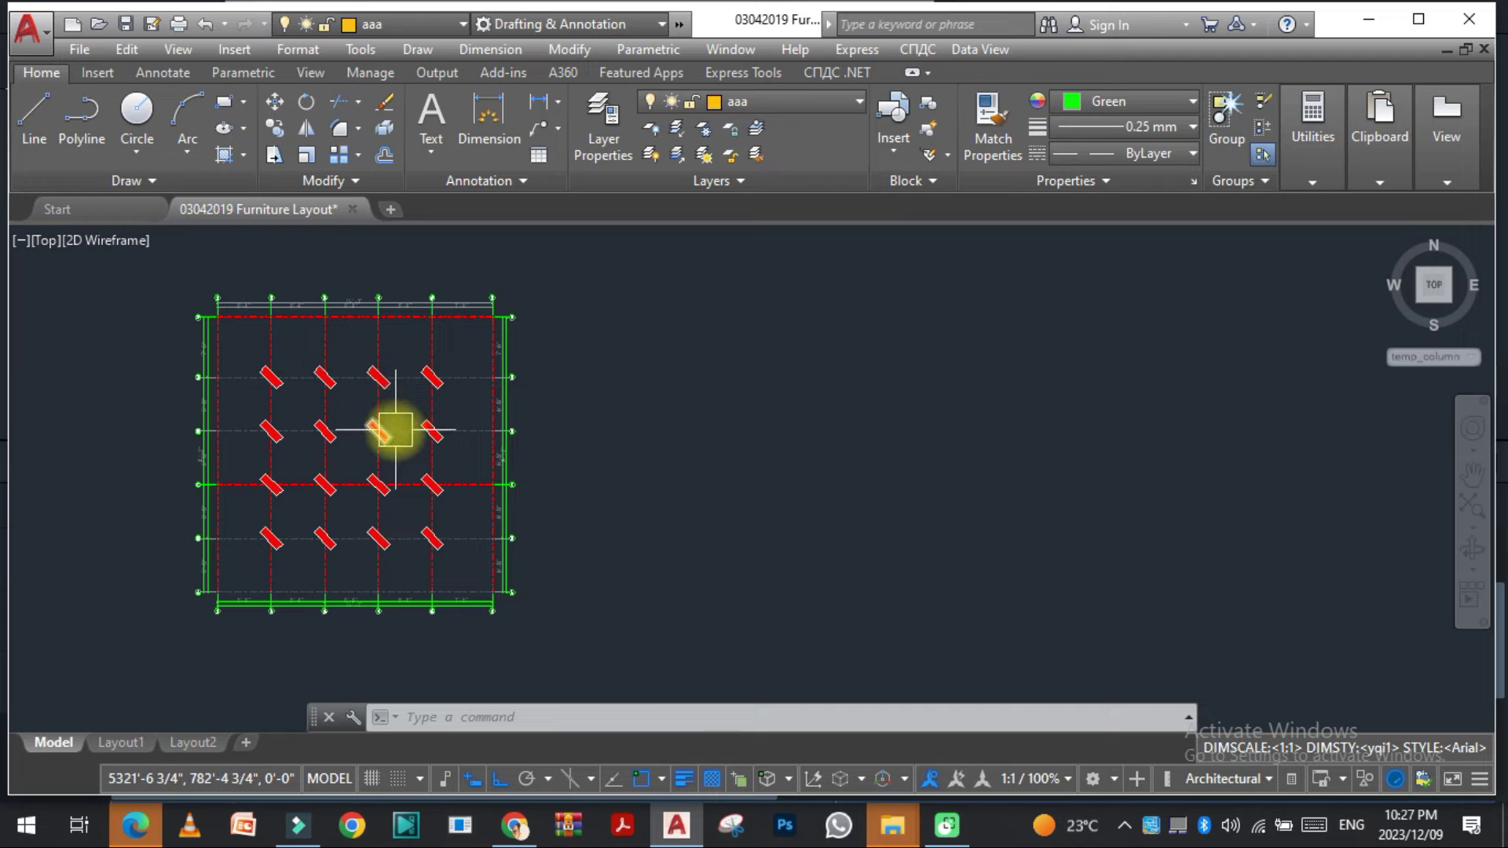
key("ctrl+z")
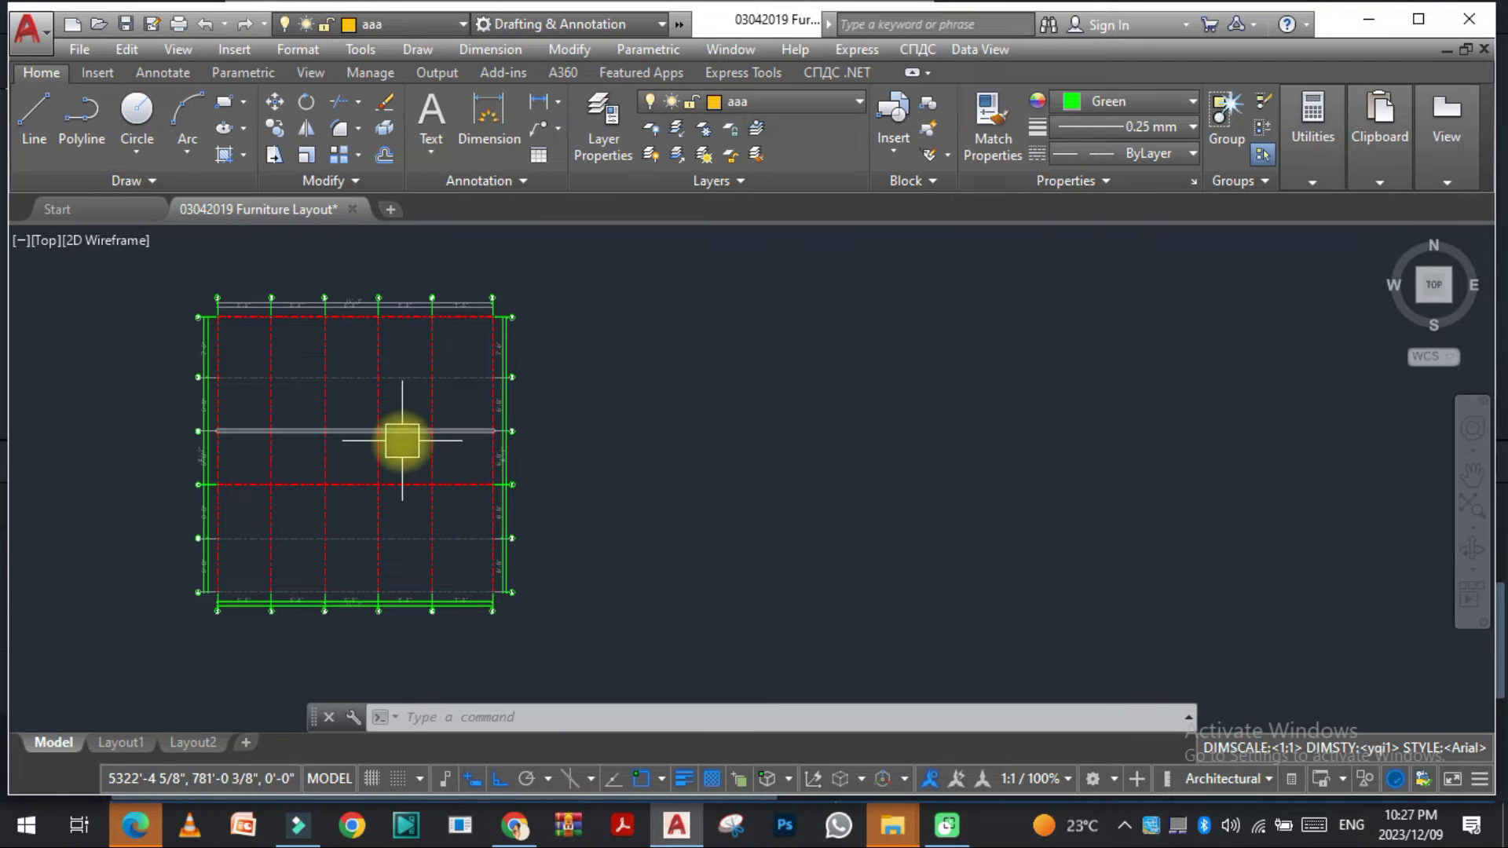
key("Escape")
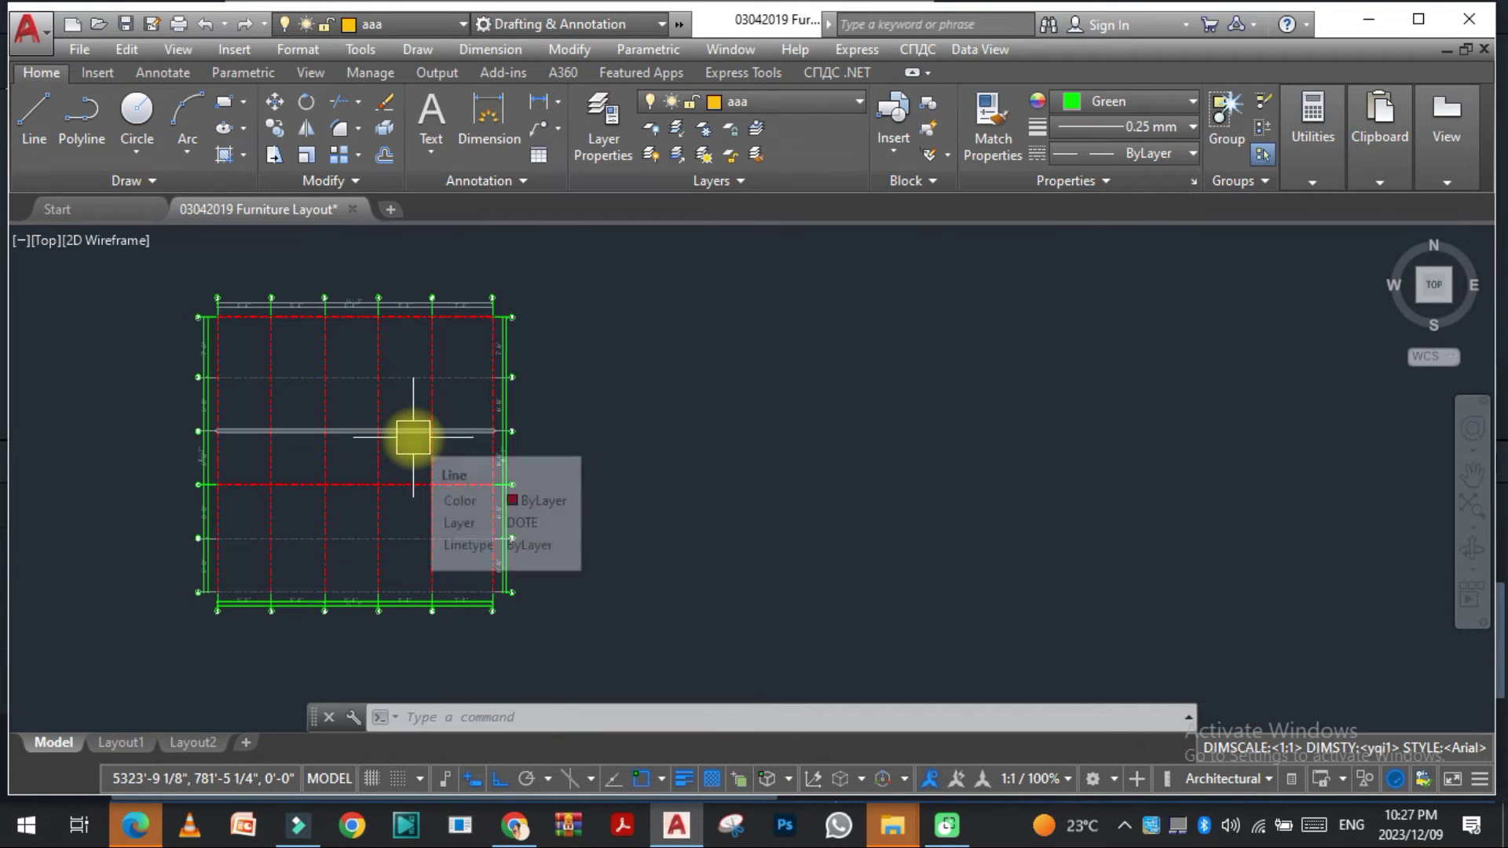
Step: Run the column insertion command ZZBZ again and set the default column angle to 0
type("Z")
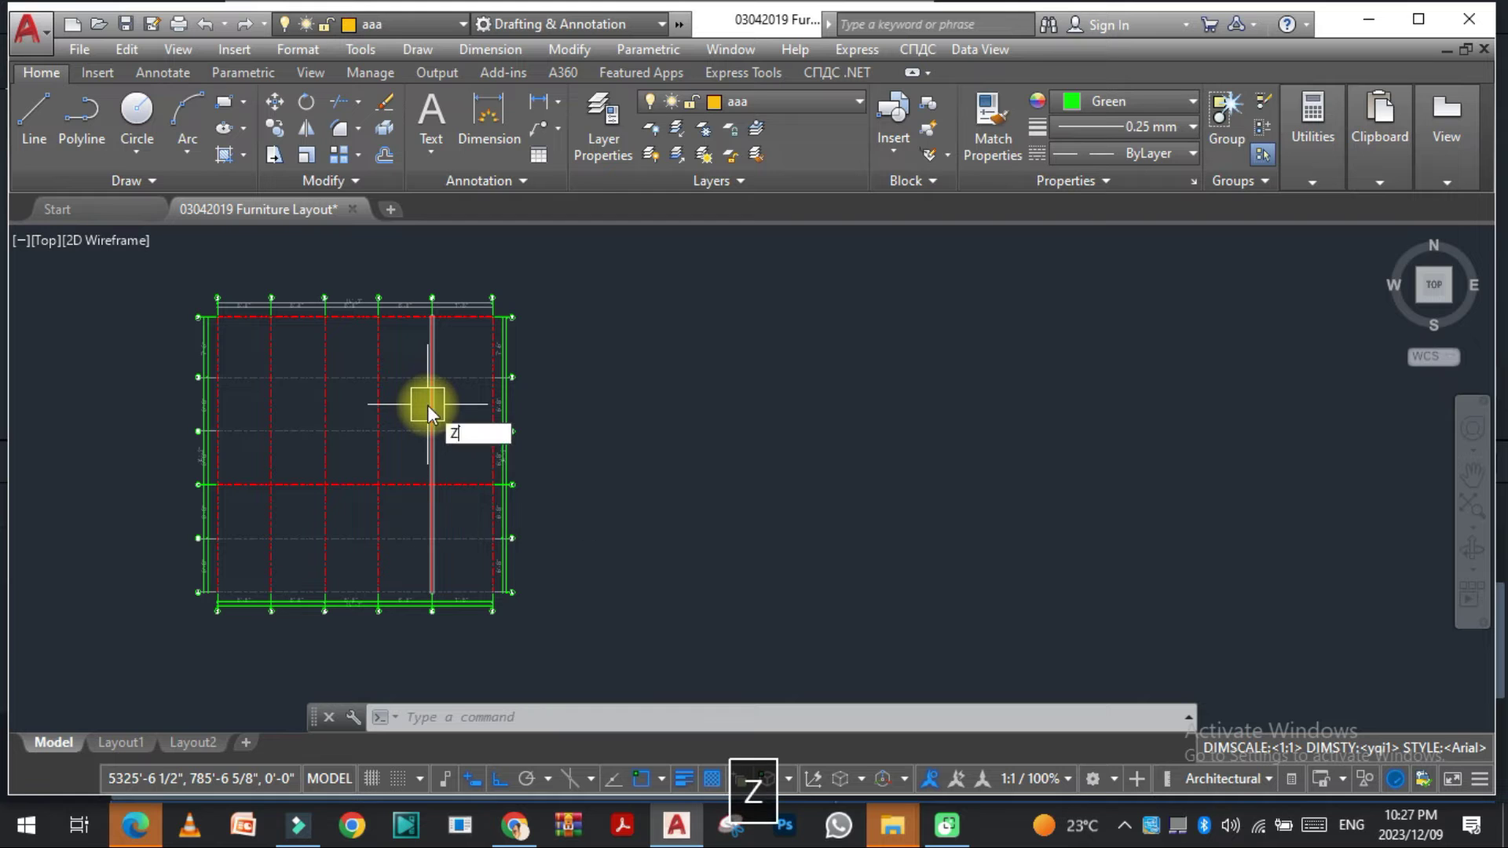
type("ZB")
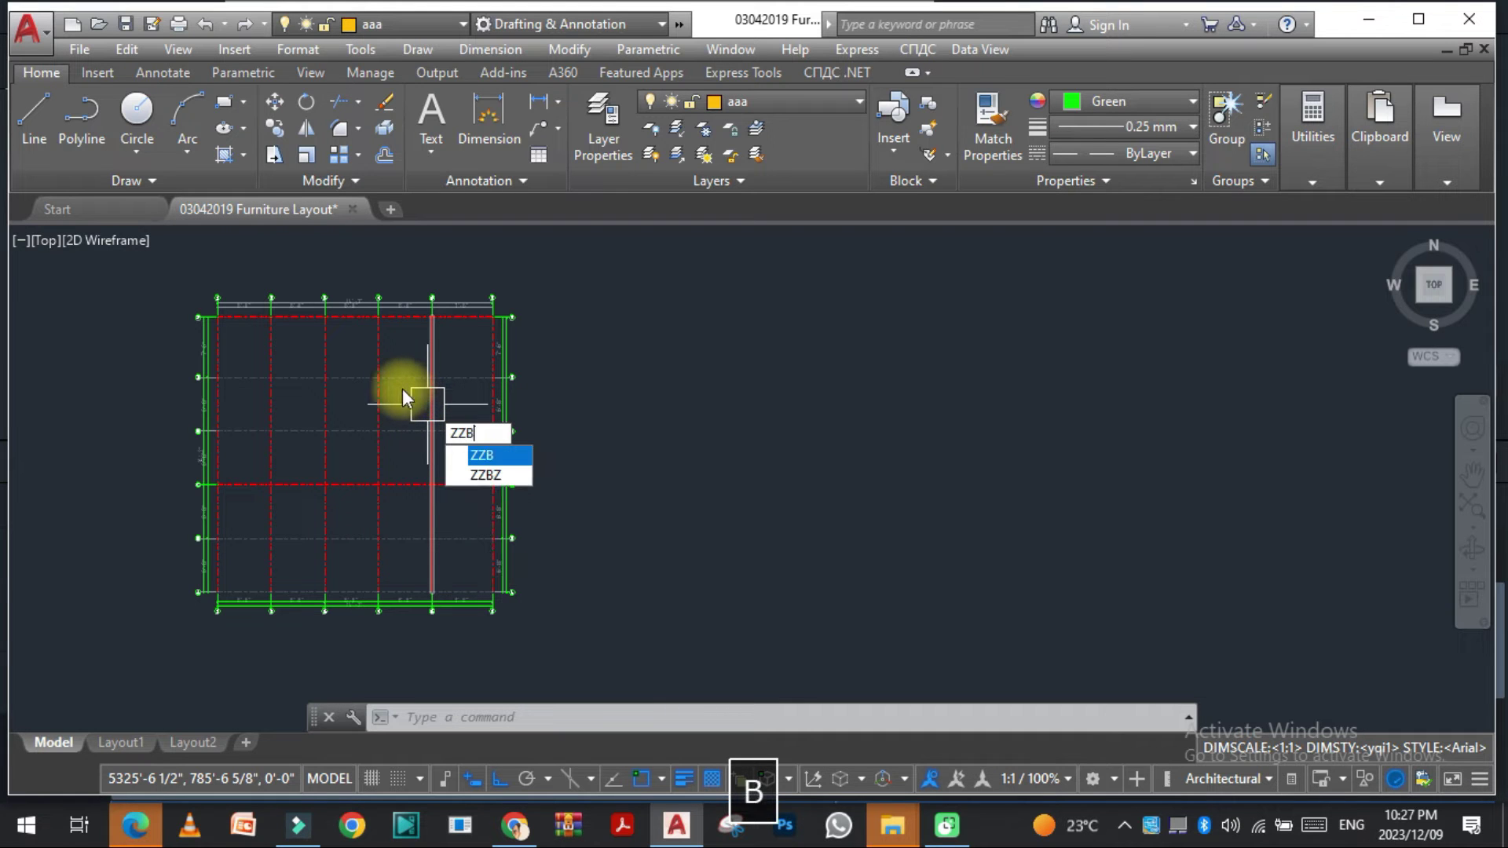
key("space")
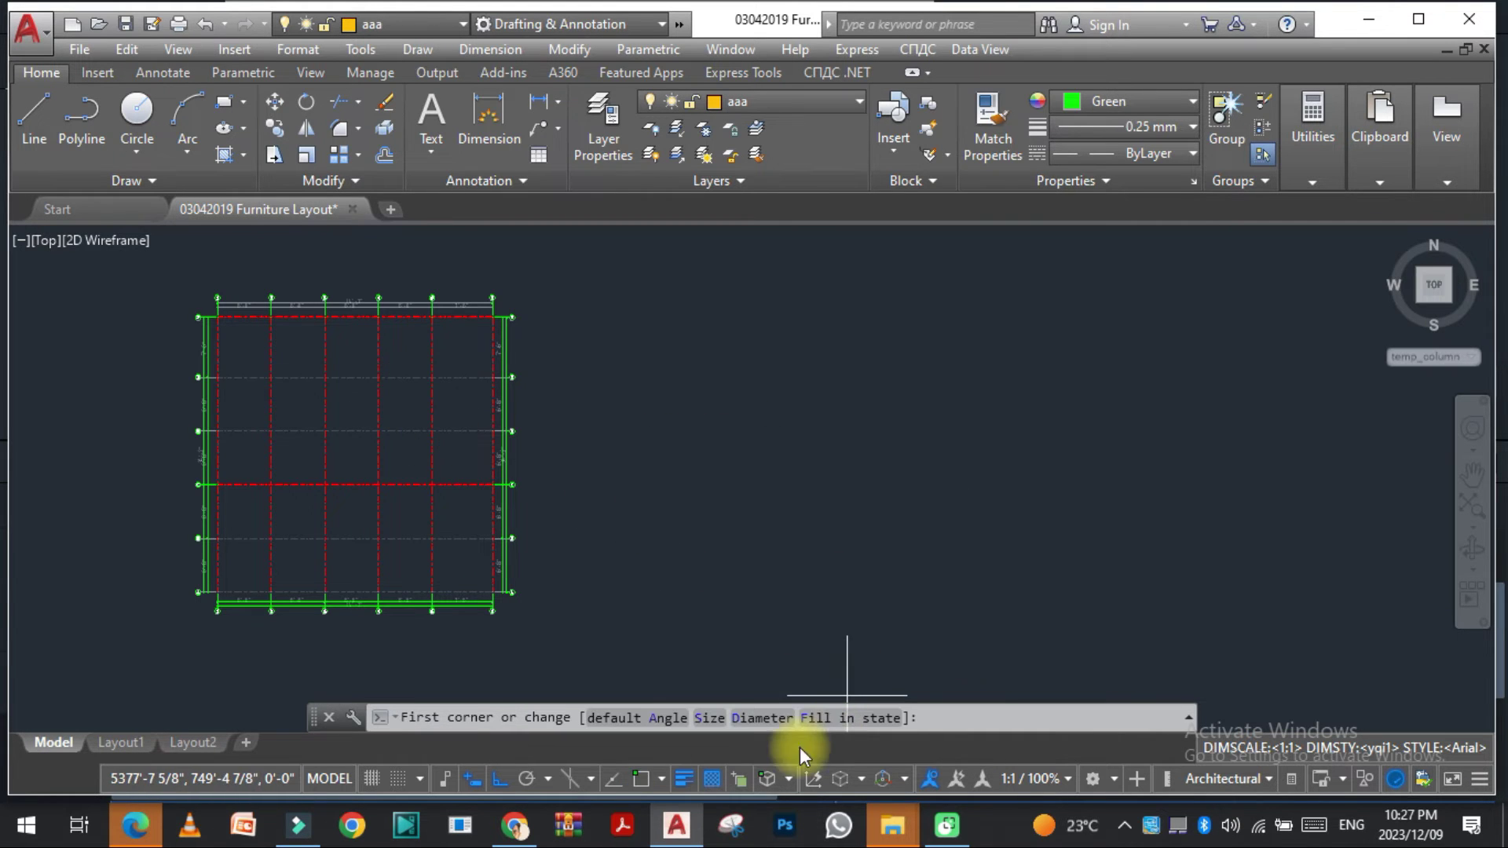
left_click(674, 717)
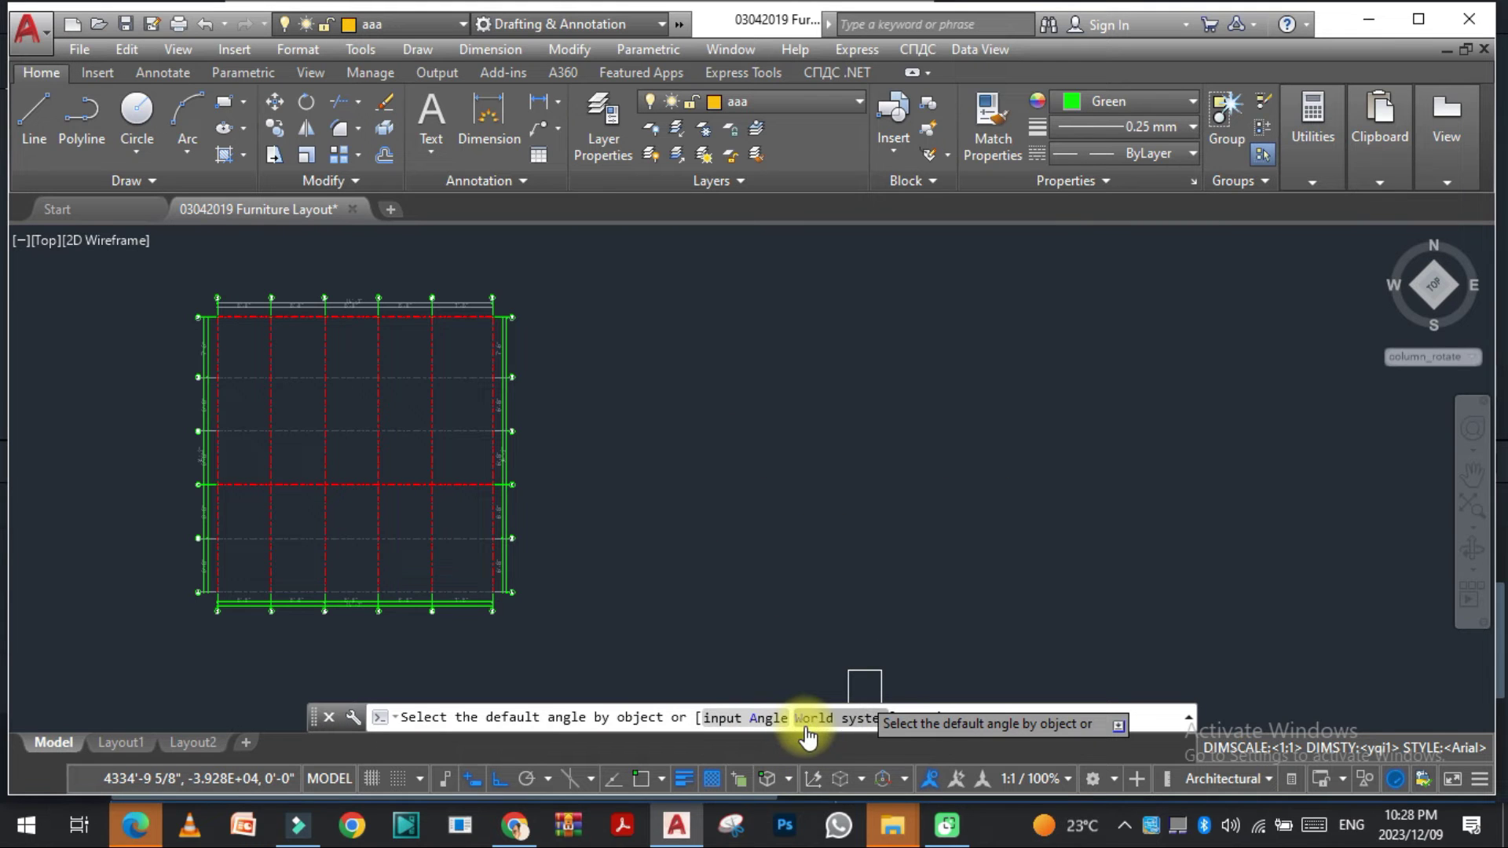
left_click(749, 718)
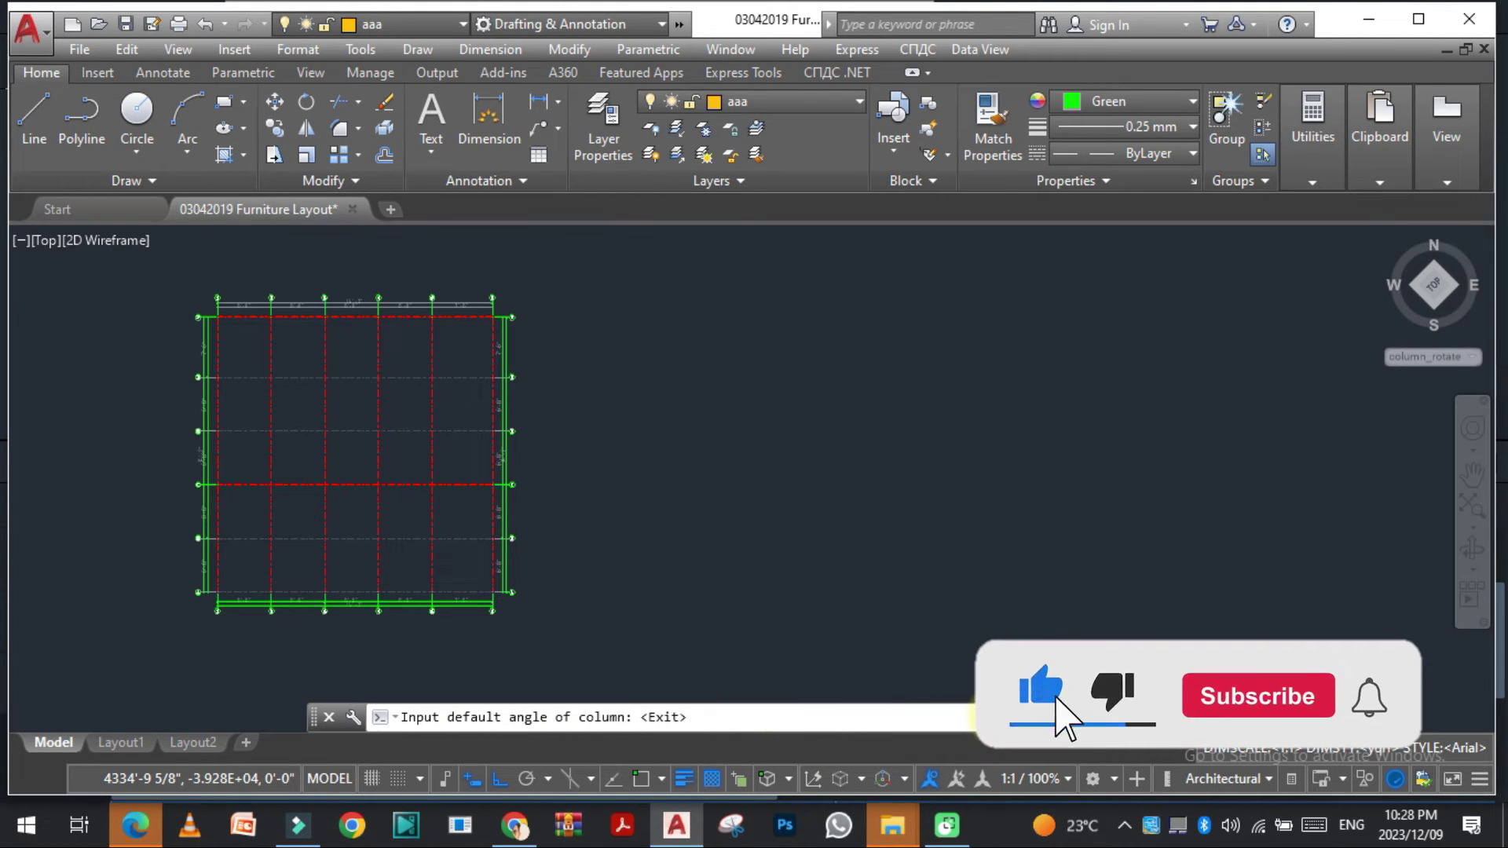
type("0")
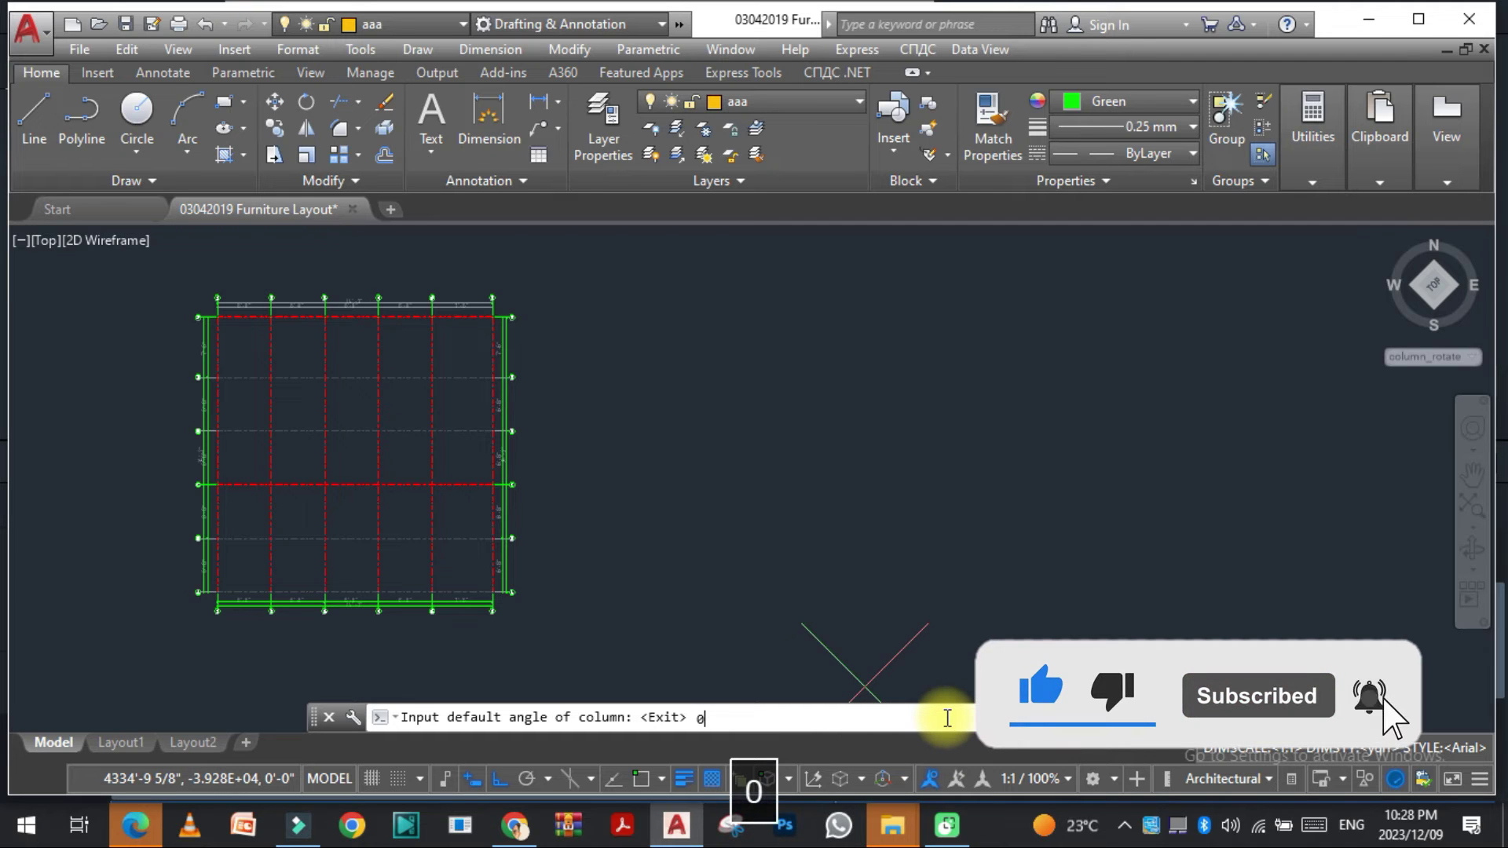
key("space")
key("space")
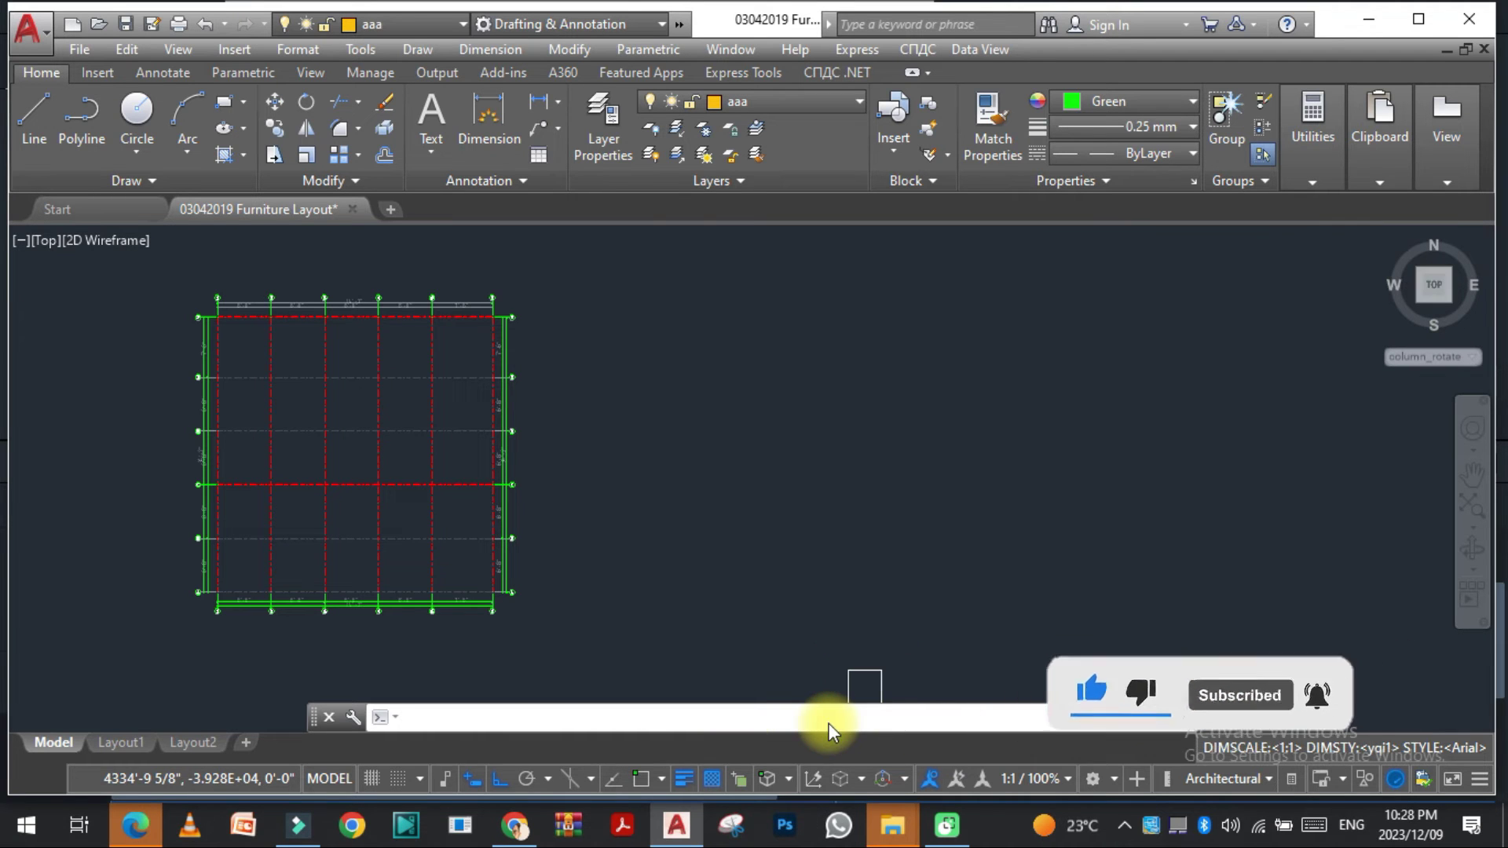
key("space")
key("space")
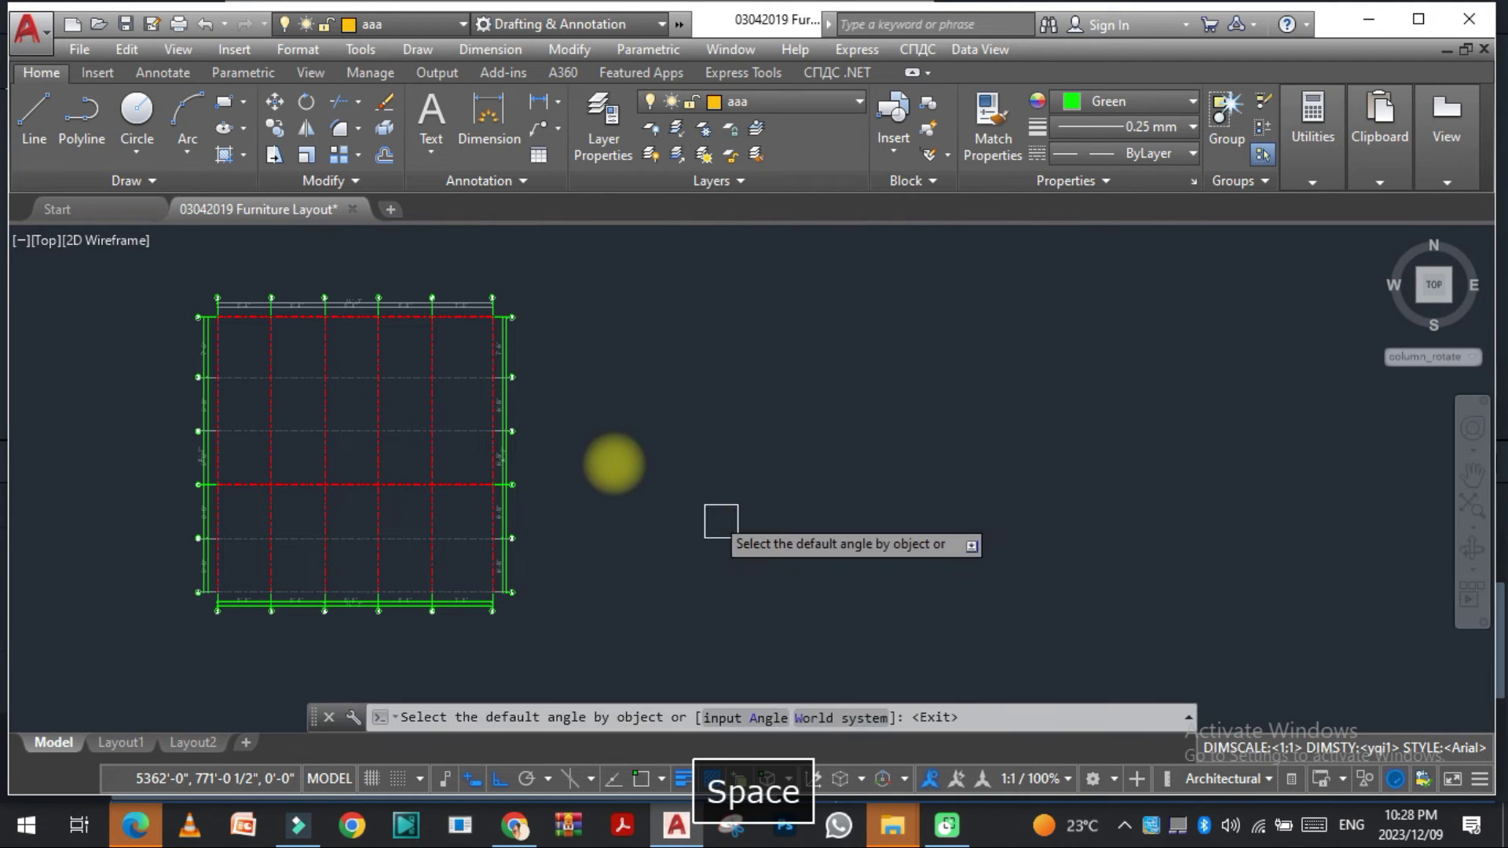
Step: Insert the unrotated rectangular columns at all inner grid intersections, and undo that insertion
left_click(464, 347)
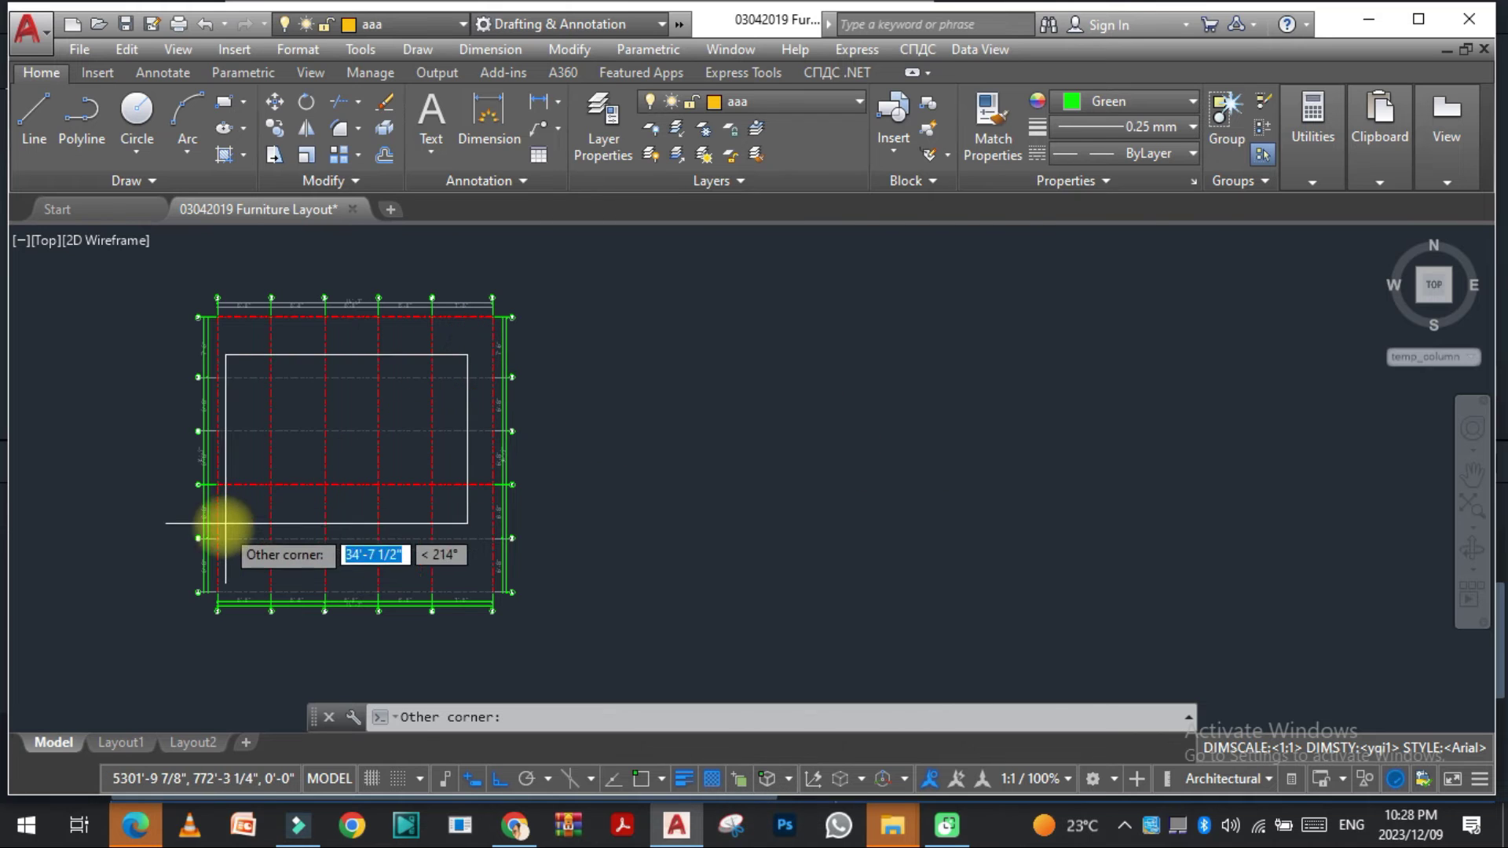
left_click(240, 551)
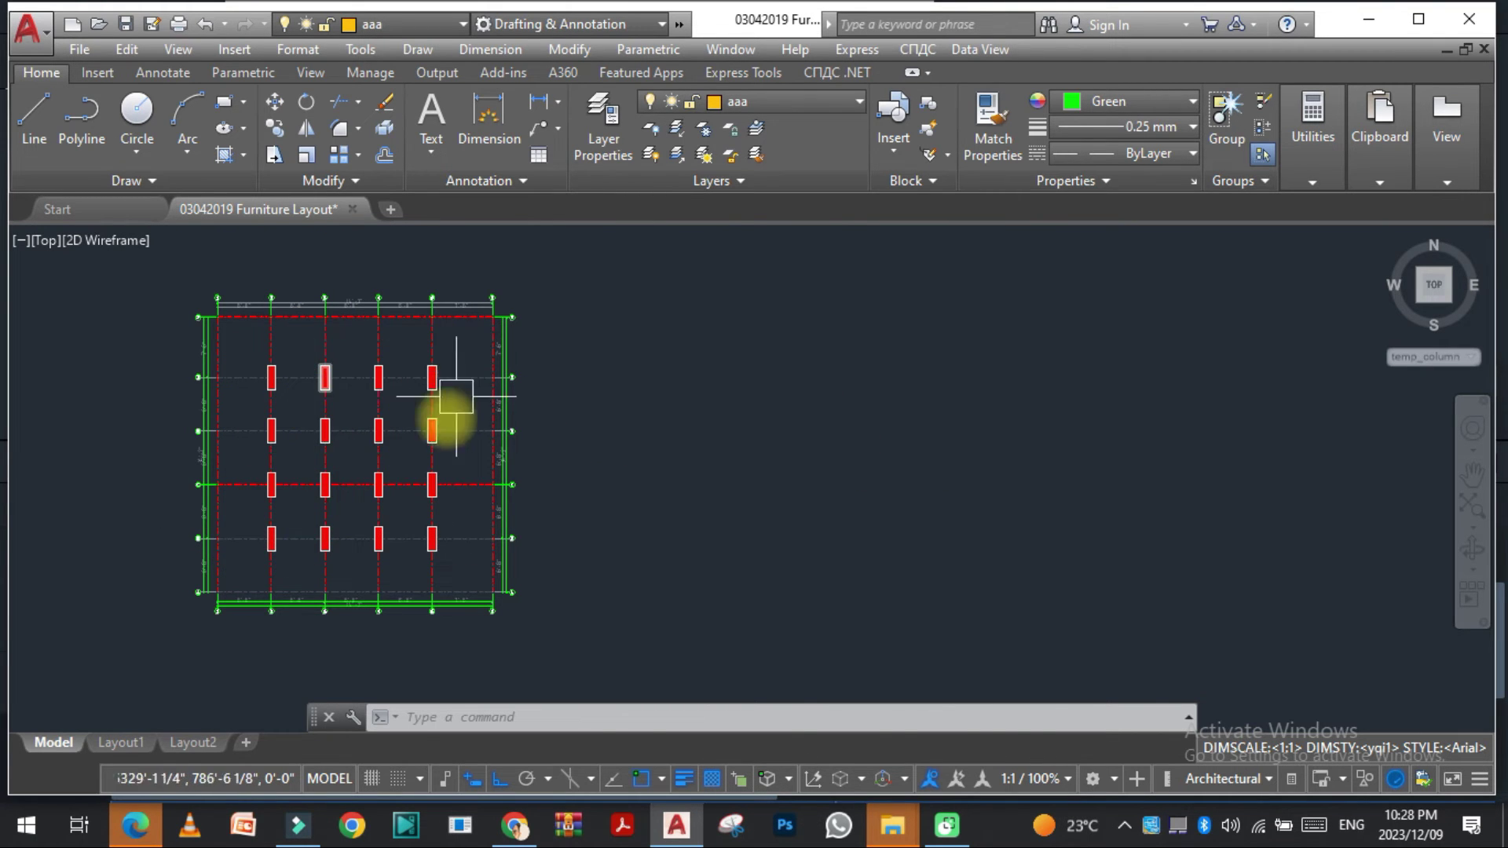
key("ctrl+z")
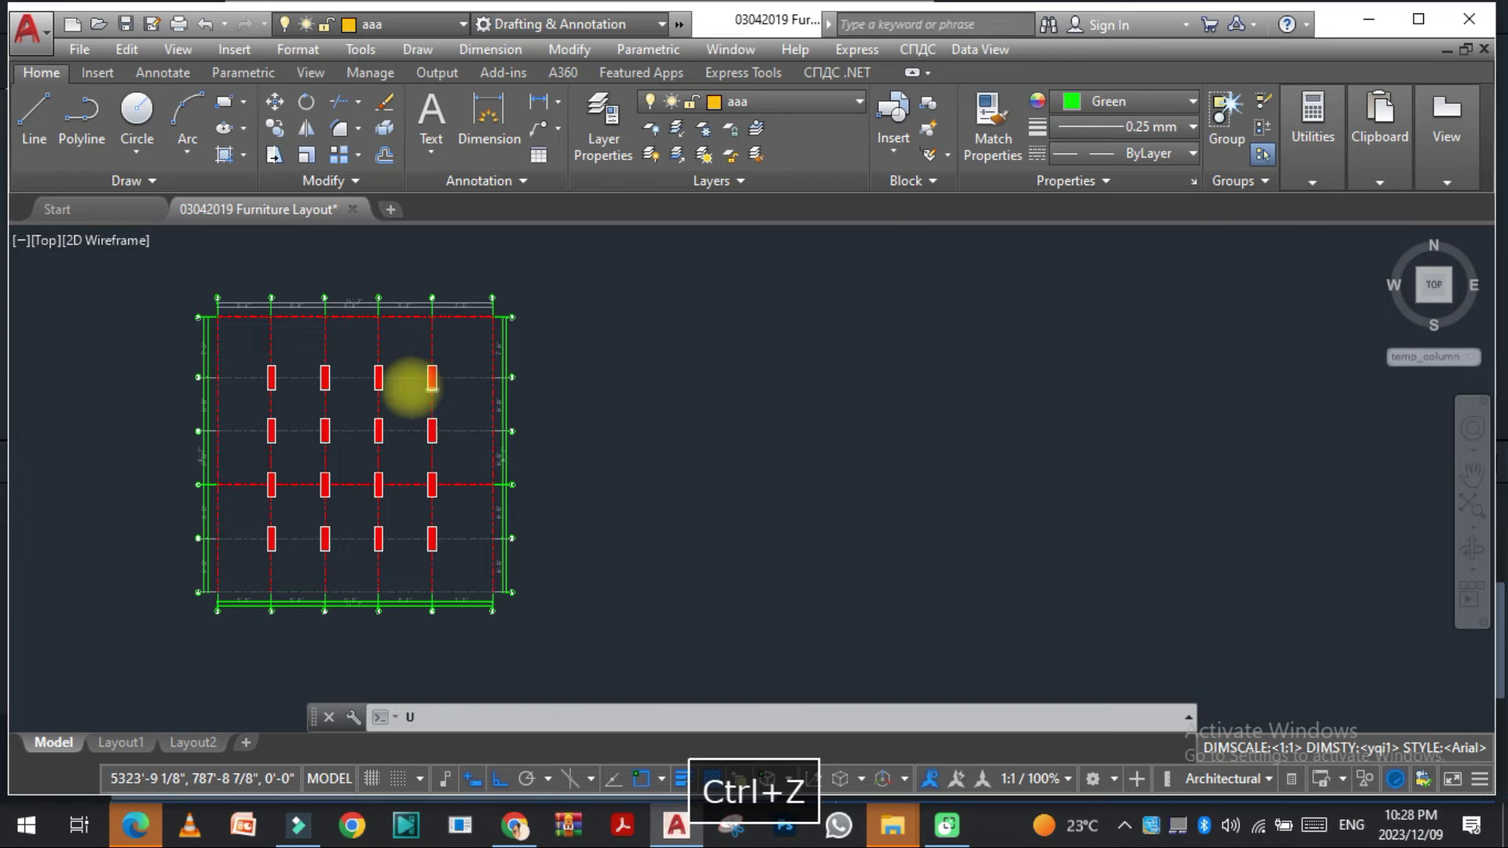
key("Escape")
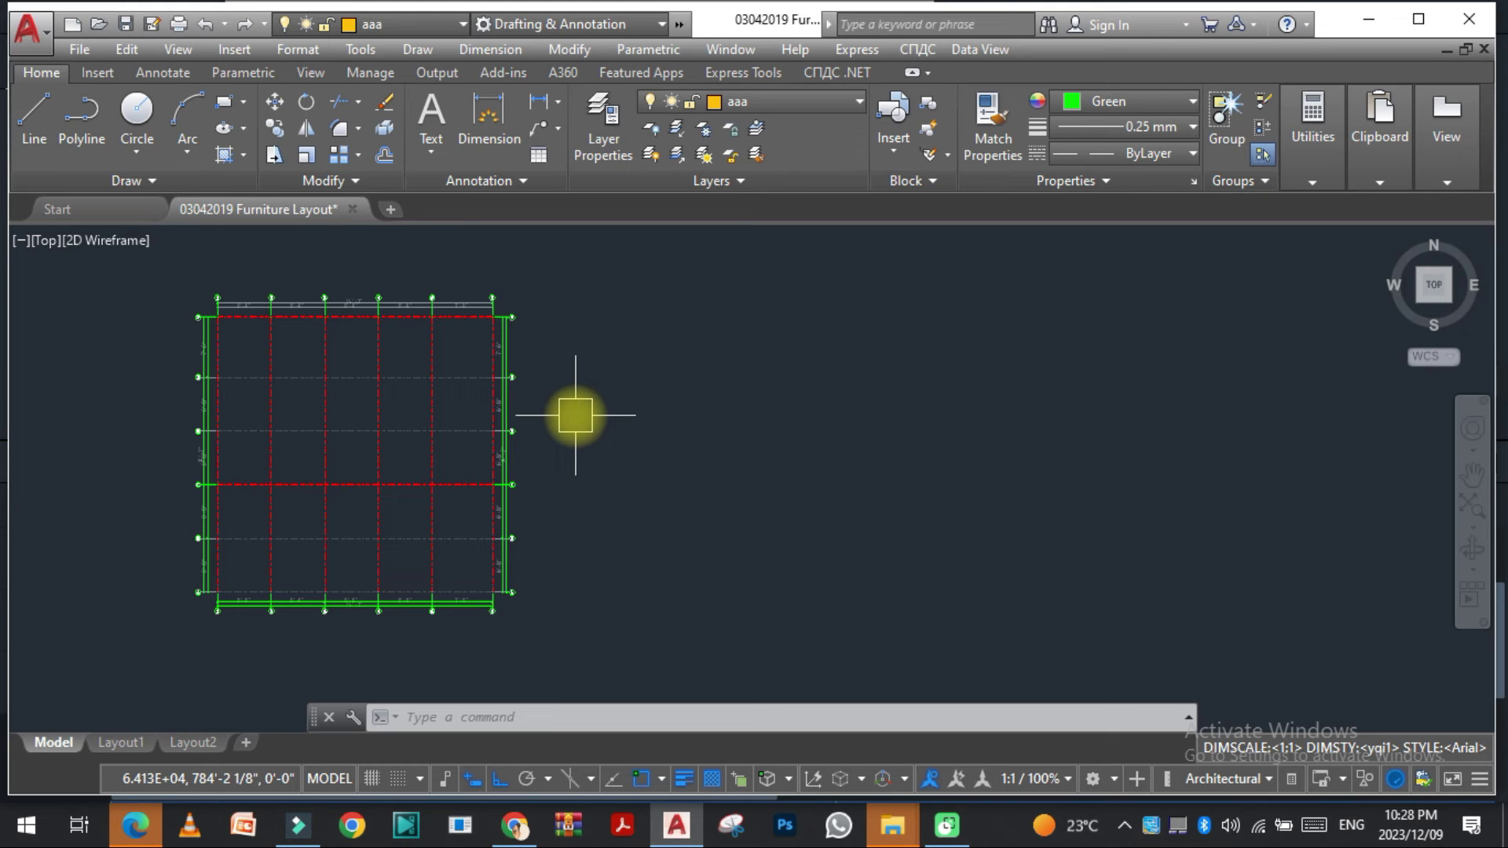
type("ZBZZ")
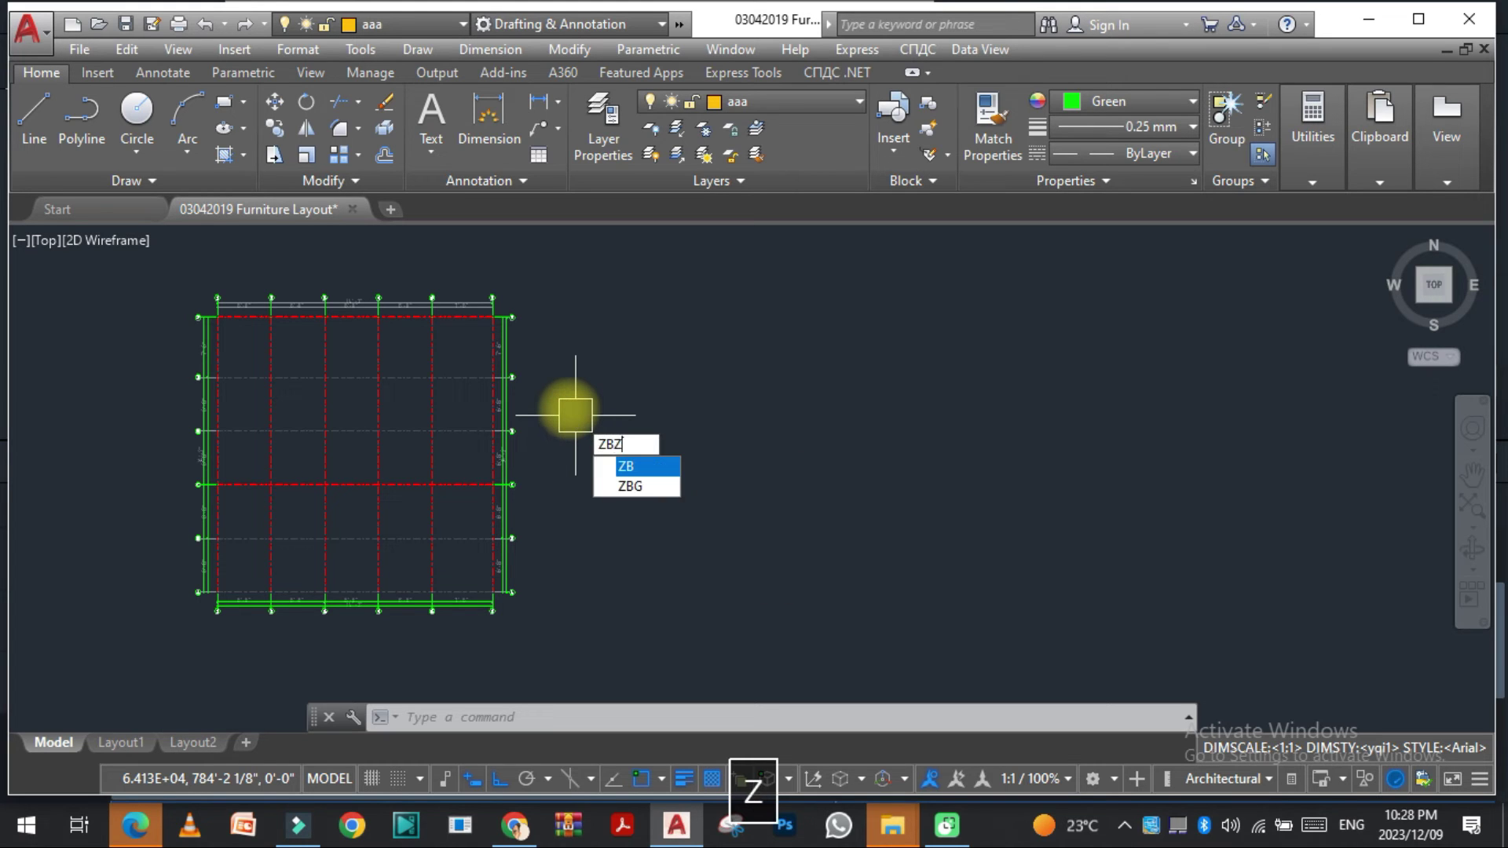
key("space")
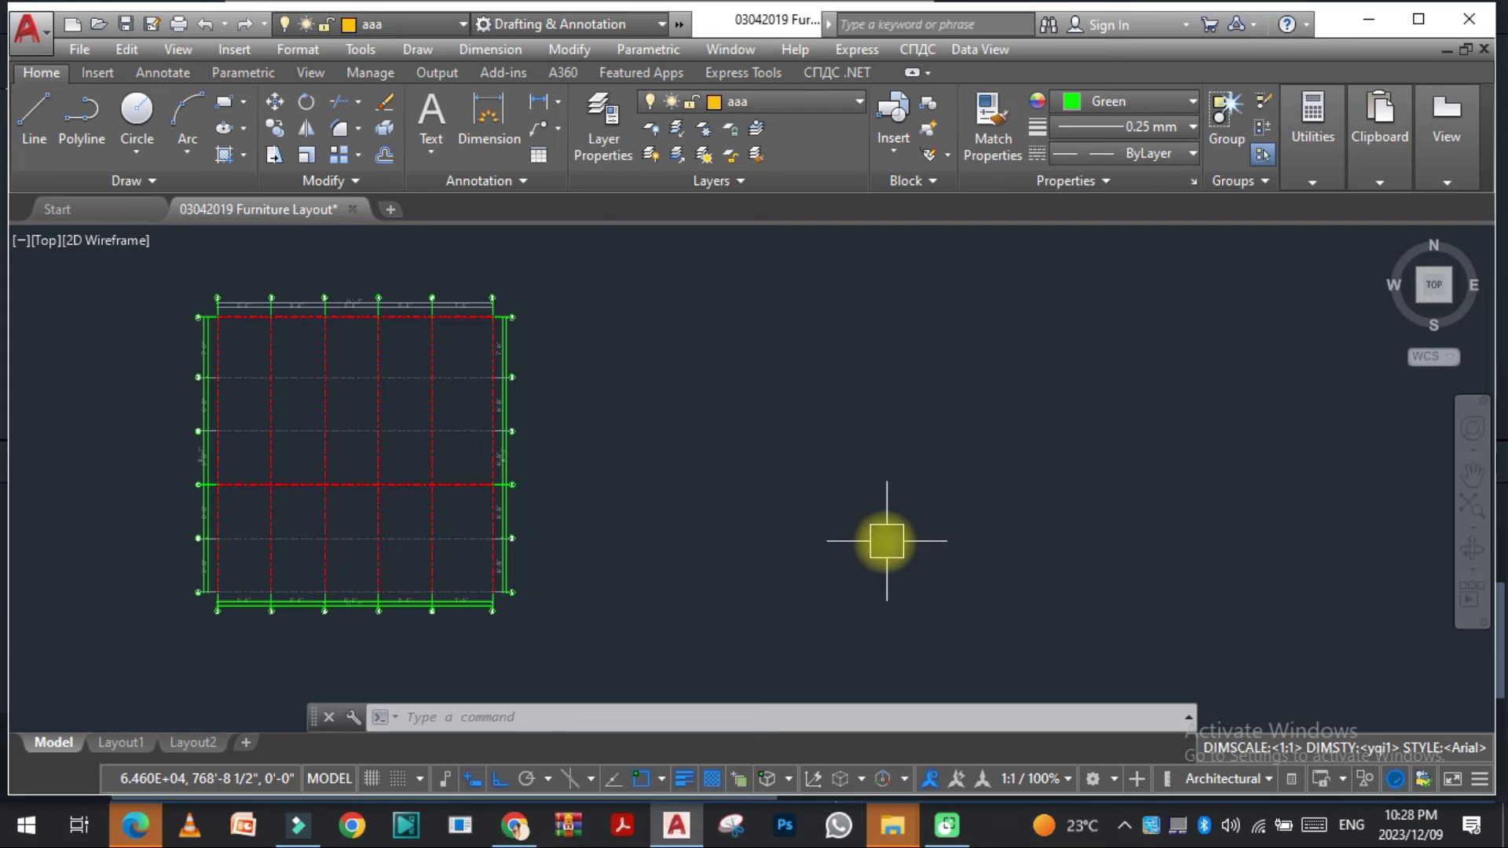
key("Escape")
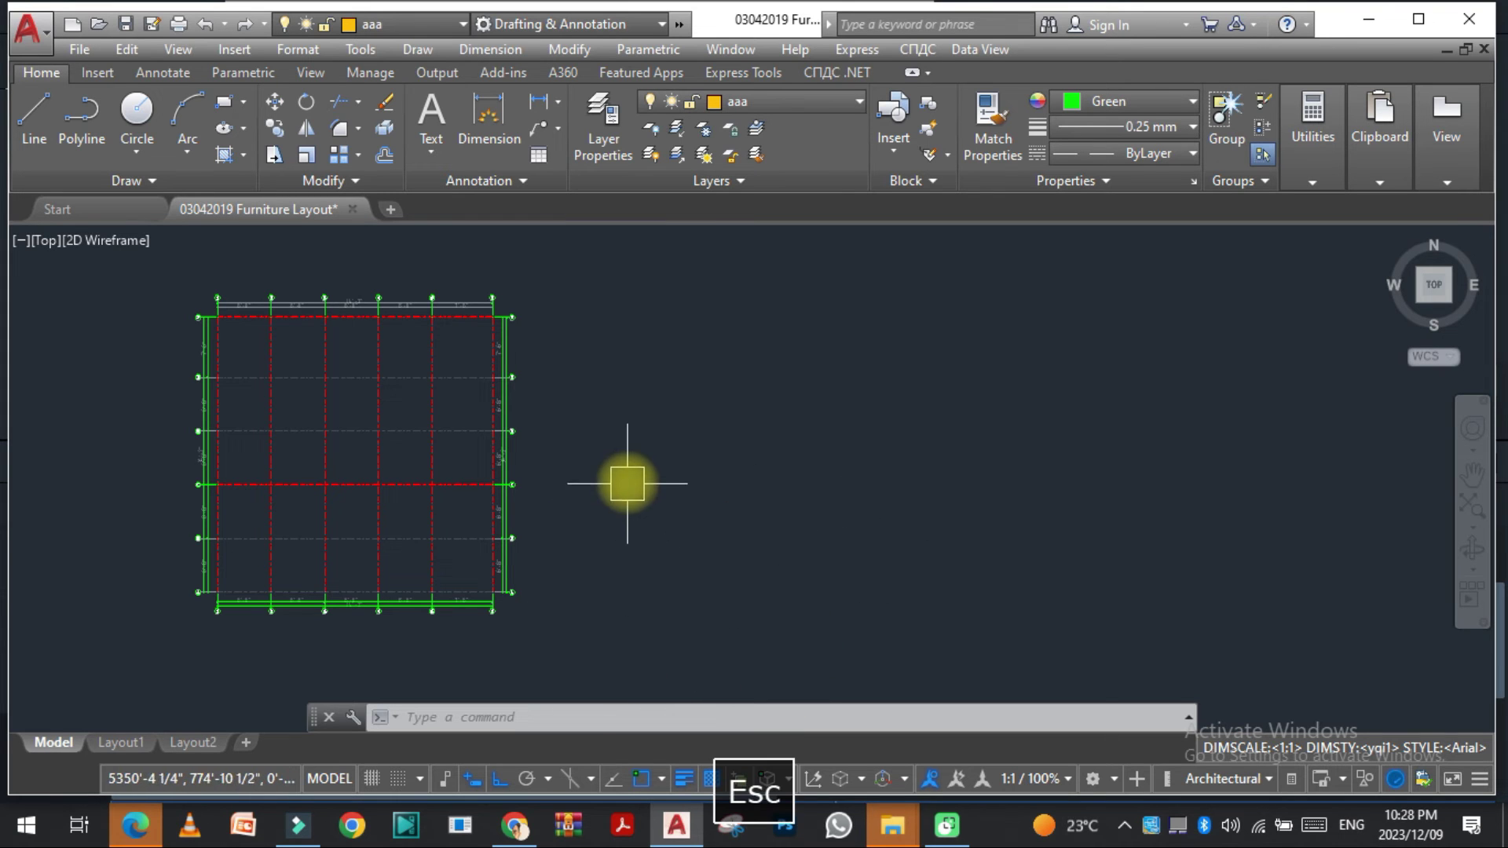
Step: Start the column insertion command ZZBZ and set the cylinder diameter to 18 for round columns
type("zz")
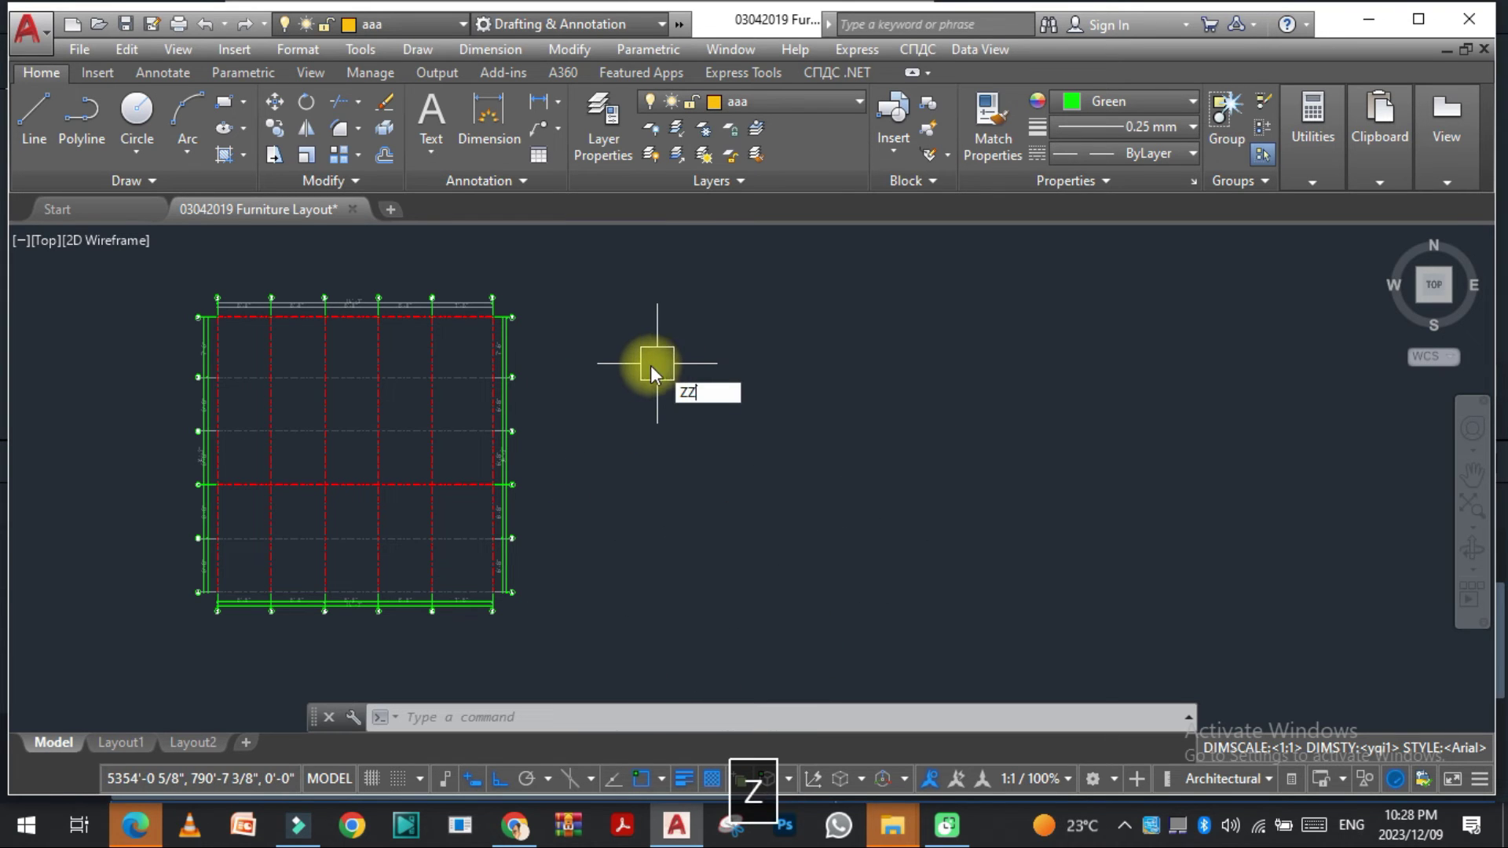
type("bz")
key("space")
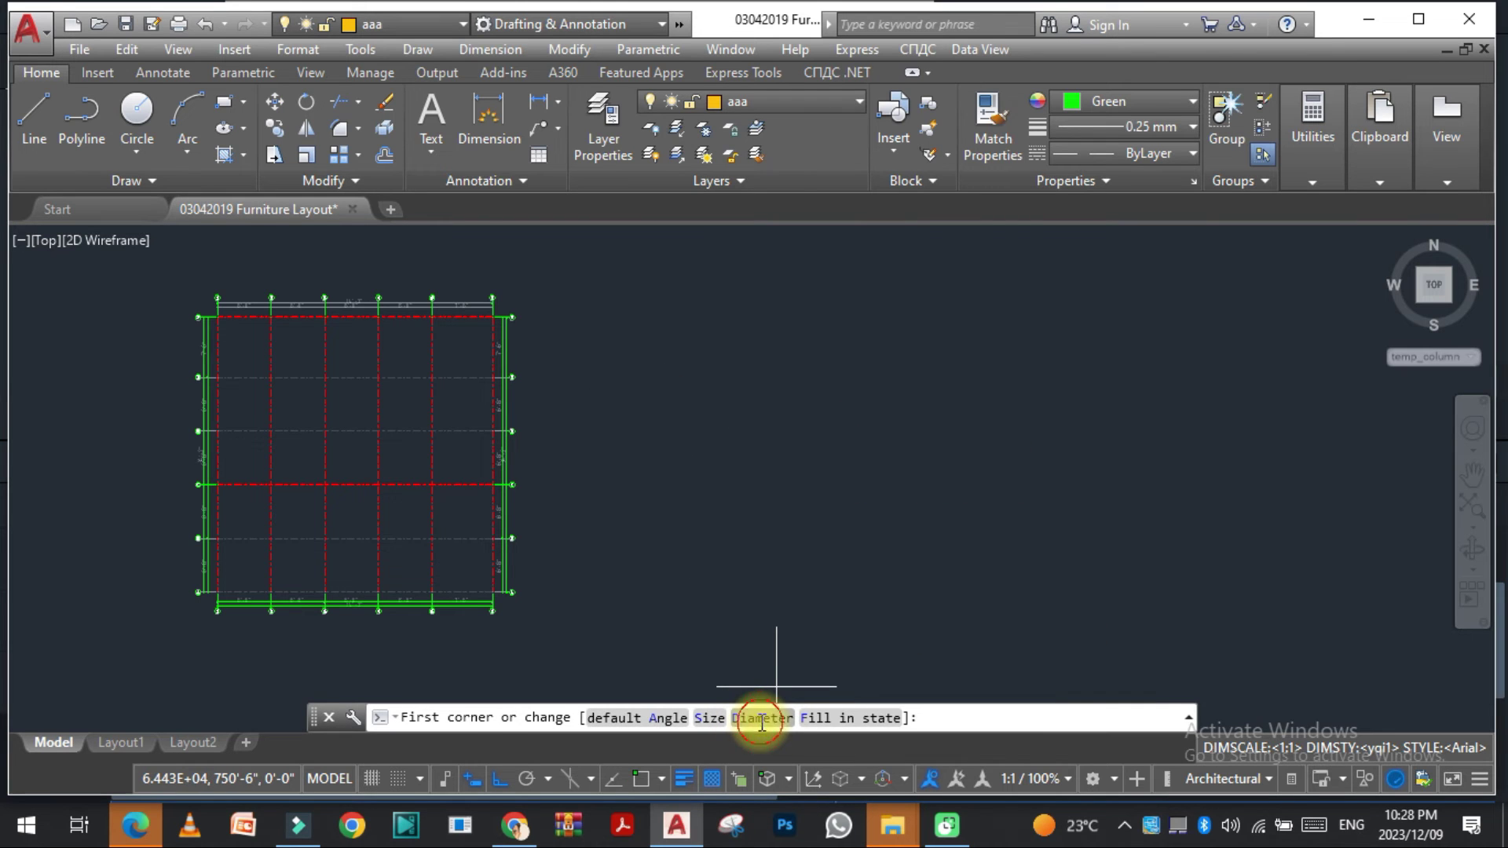
left_click(760, 719)
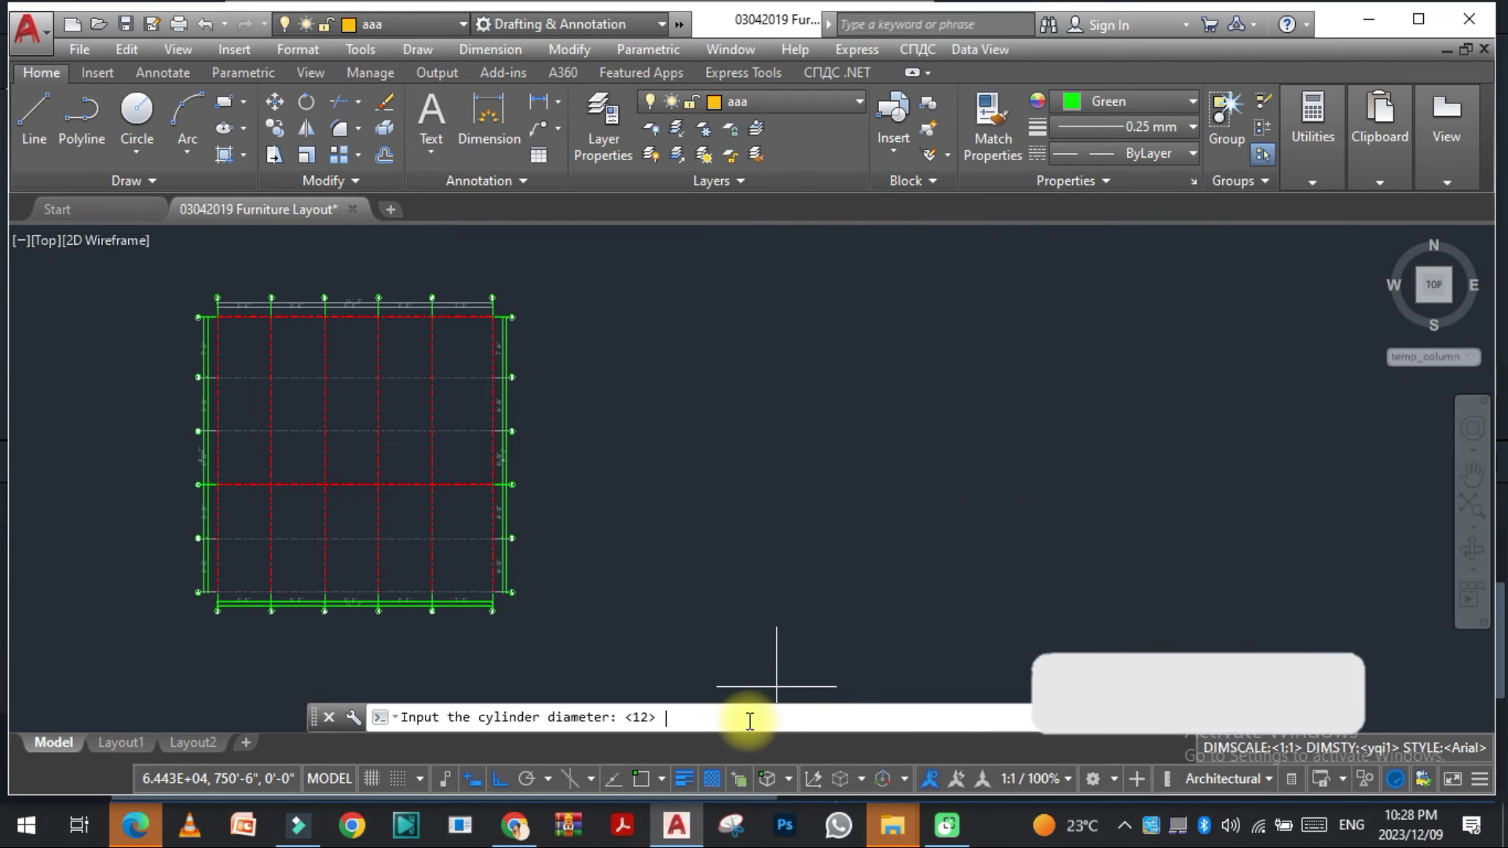
left_click(676, 717)
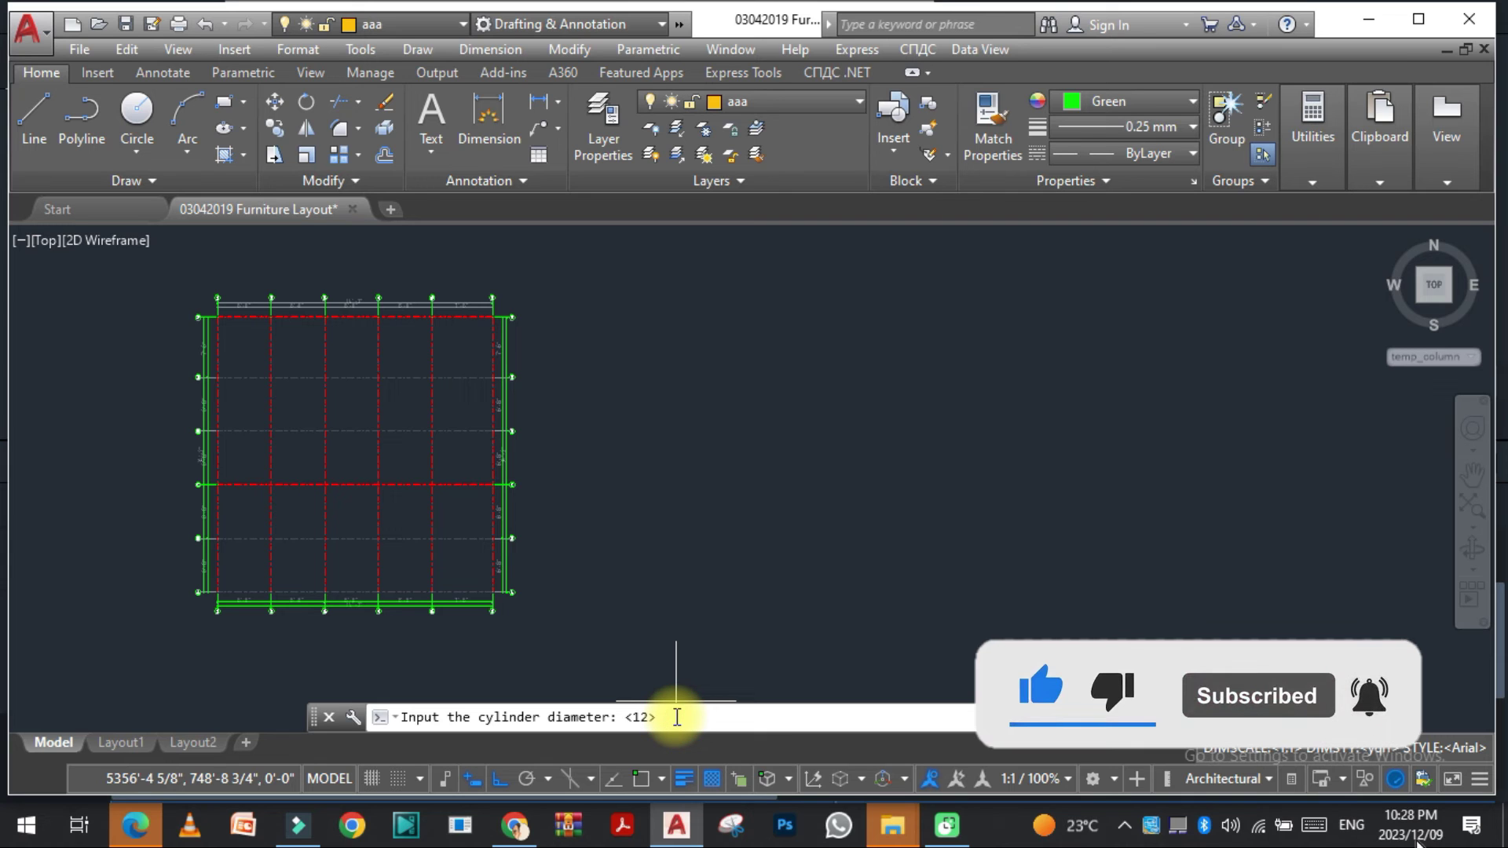
type("18")
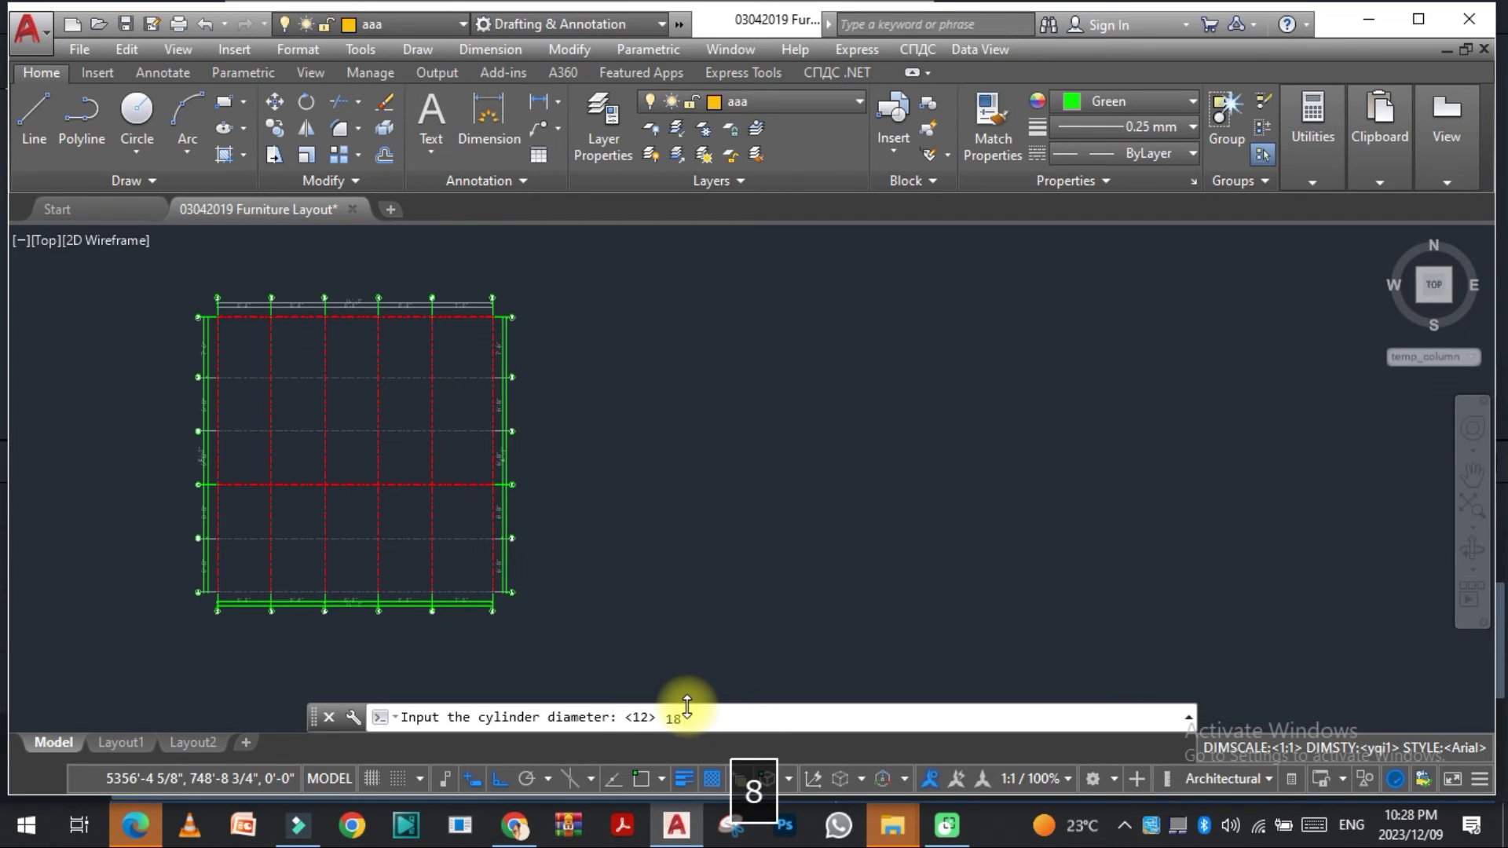
key("space")
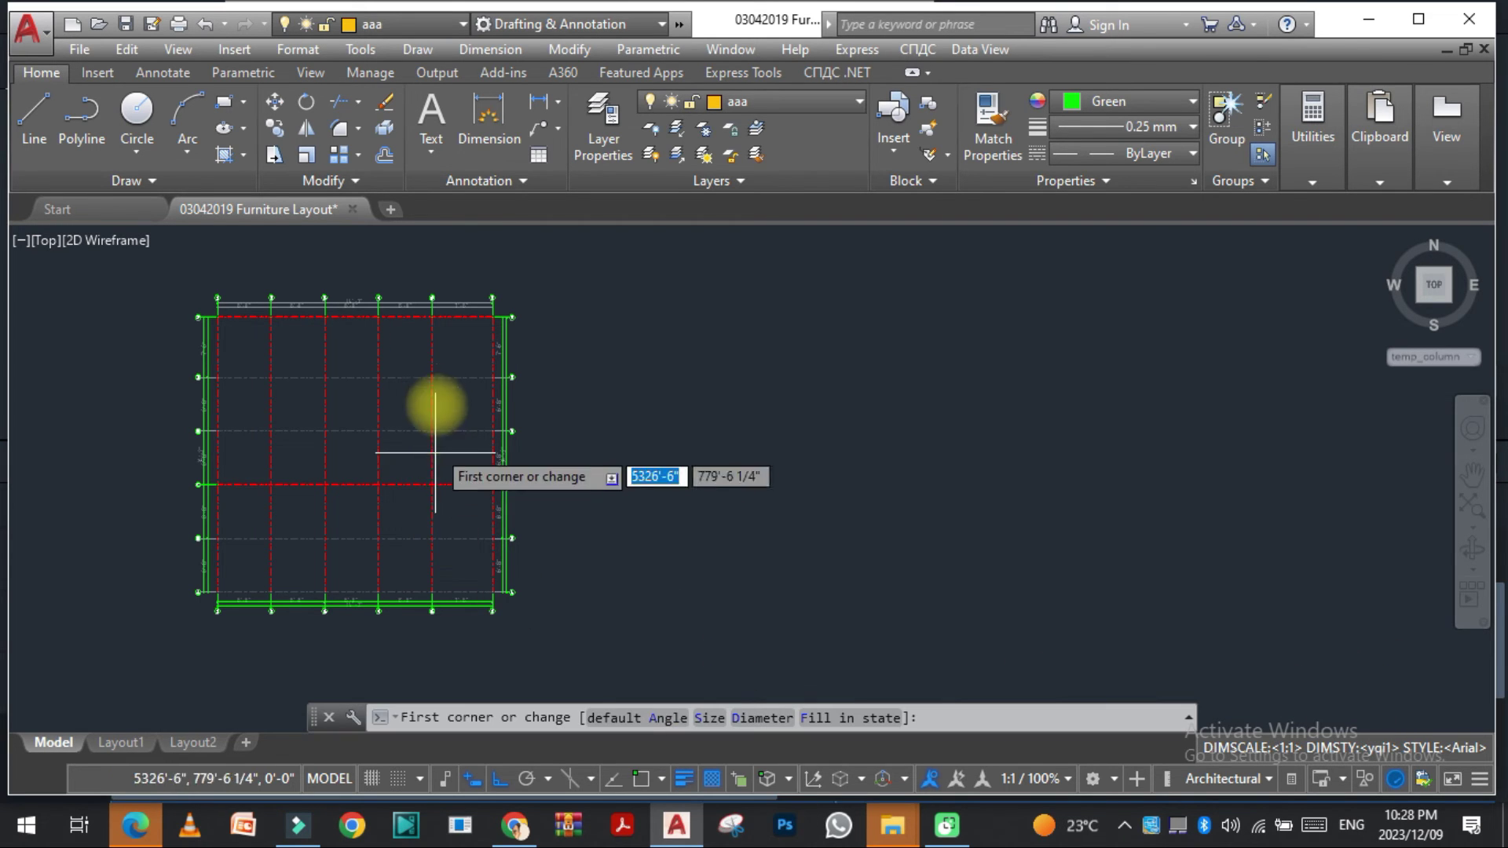
Step: Insert the round columns at all inner grid intersections, on axes 2 to 5 and B to E
left_click(455, 357)
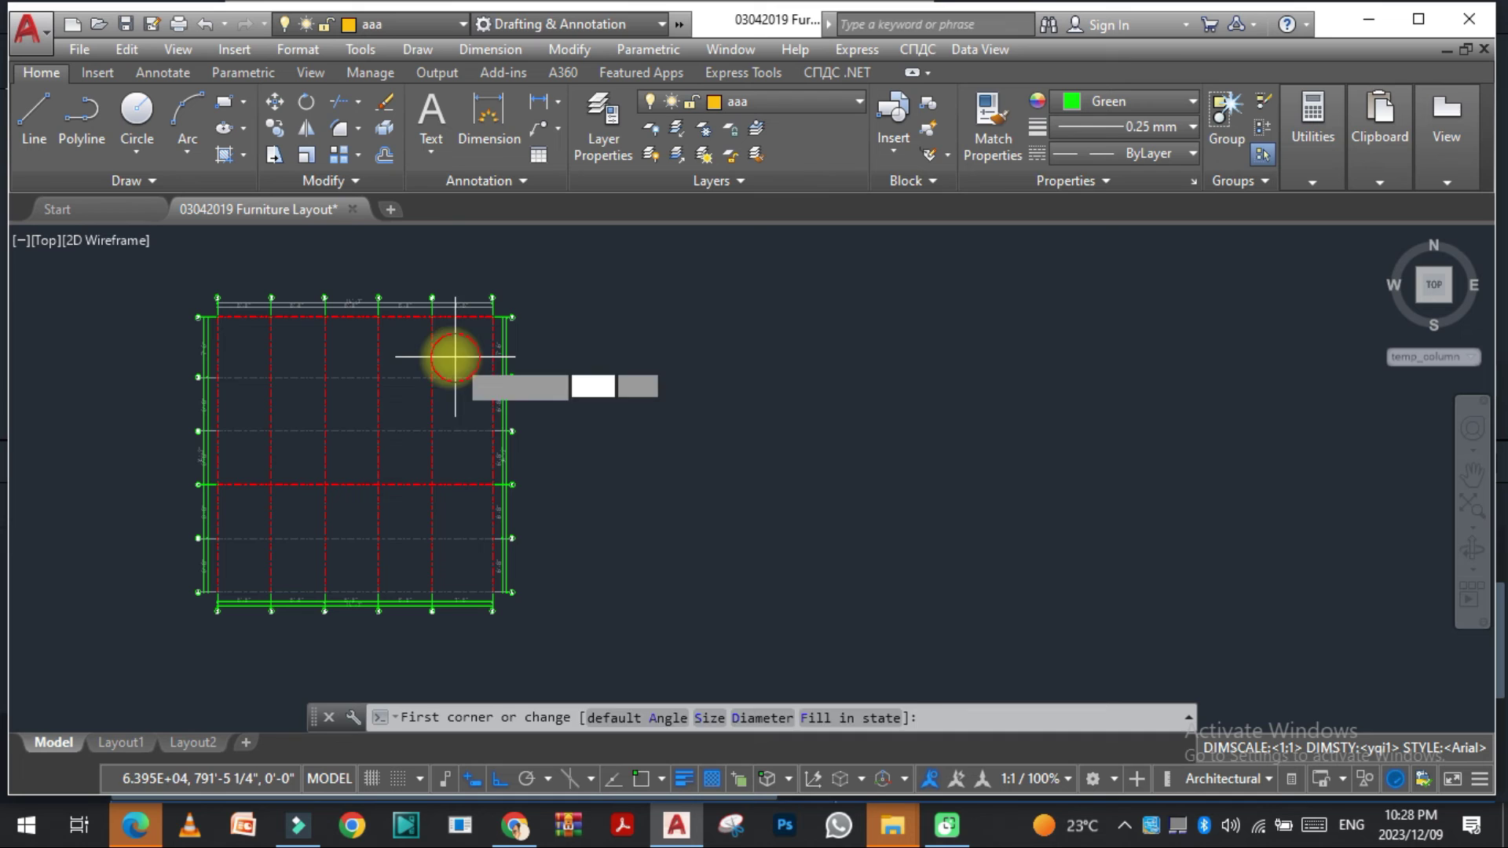
left_click(243, 557)
left_click(303, 431)
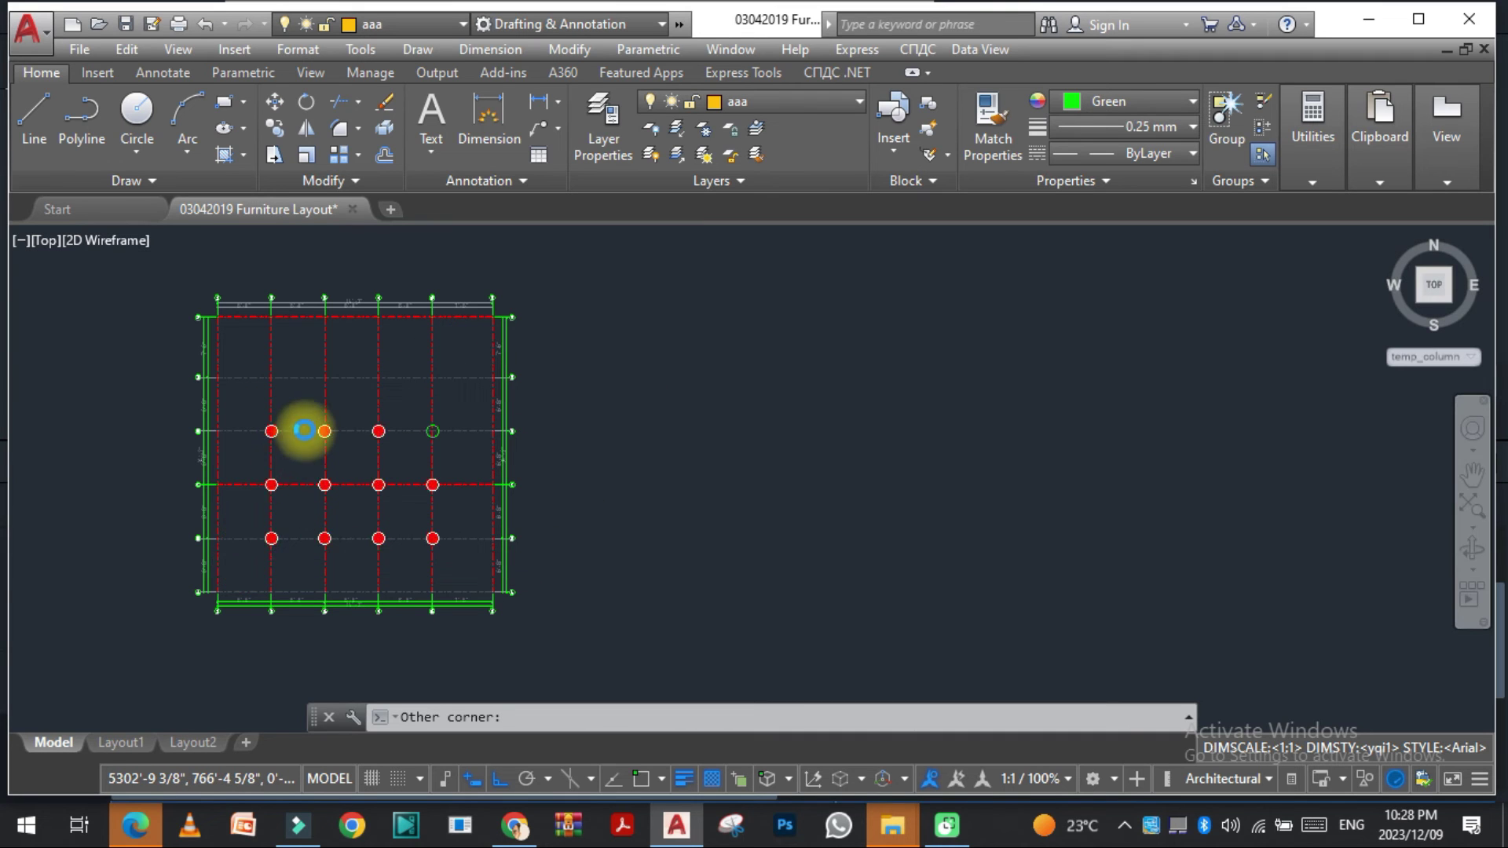
scroll(320, 432, "up", 2)
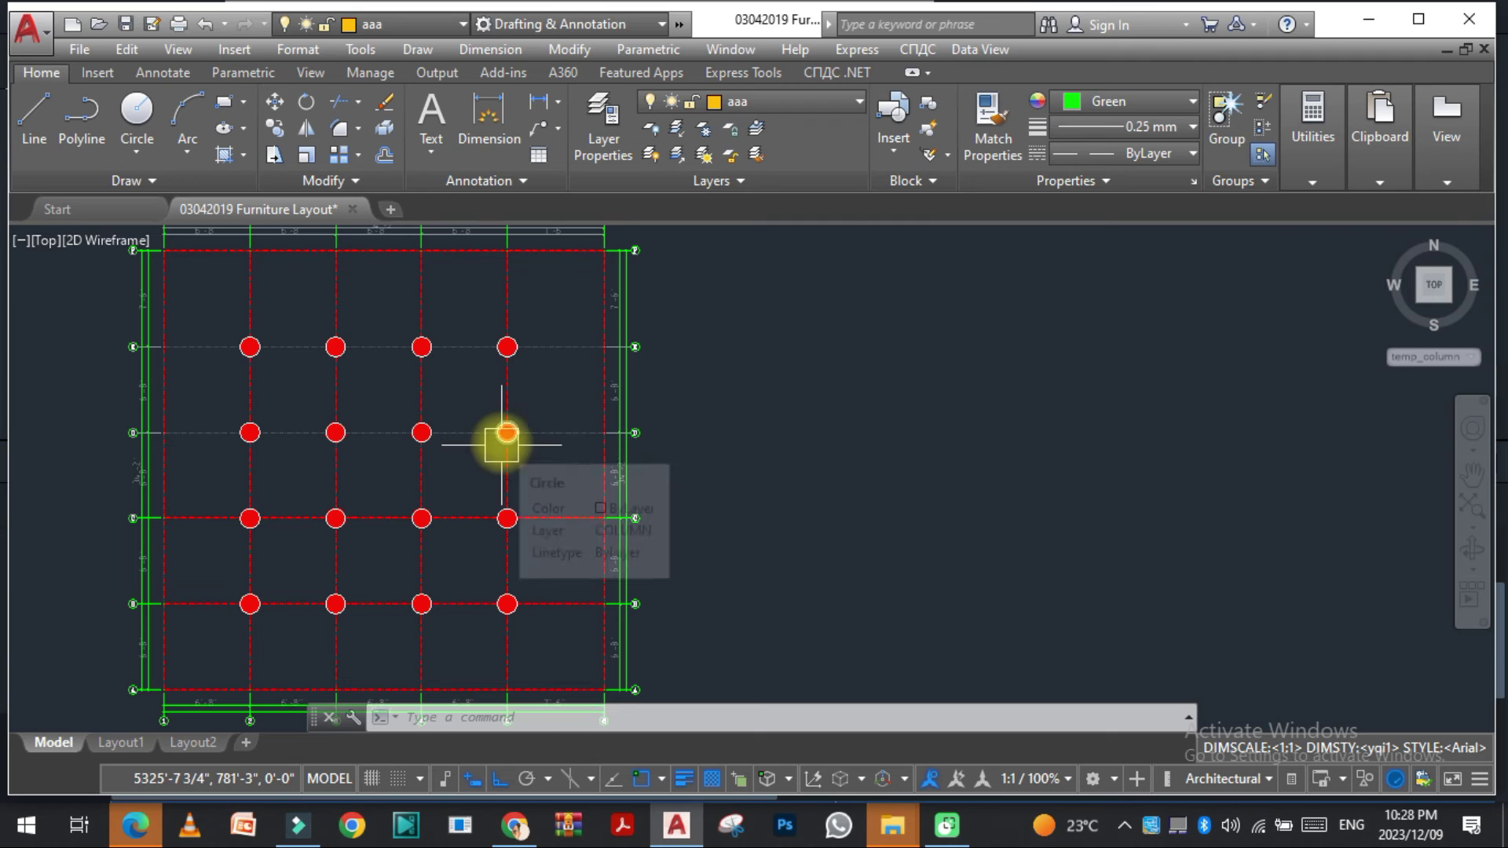
Step: Start the column insertion command ZZBZ once more with the round columns in place
key("Escape")
type("z")
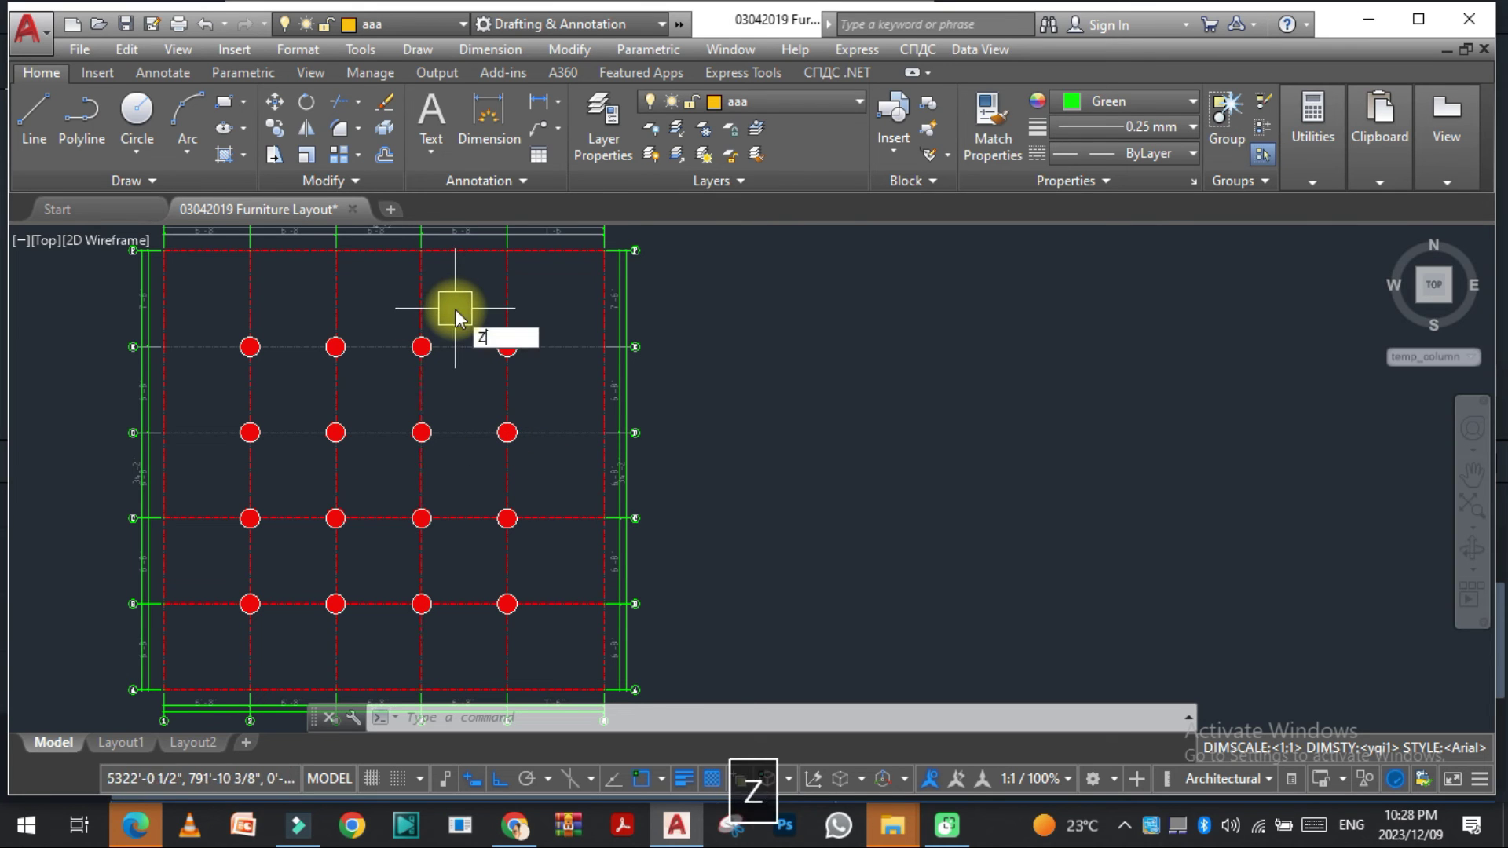
key("Escape")
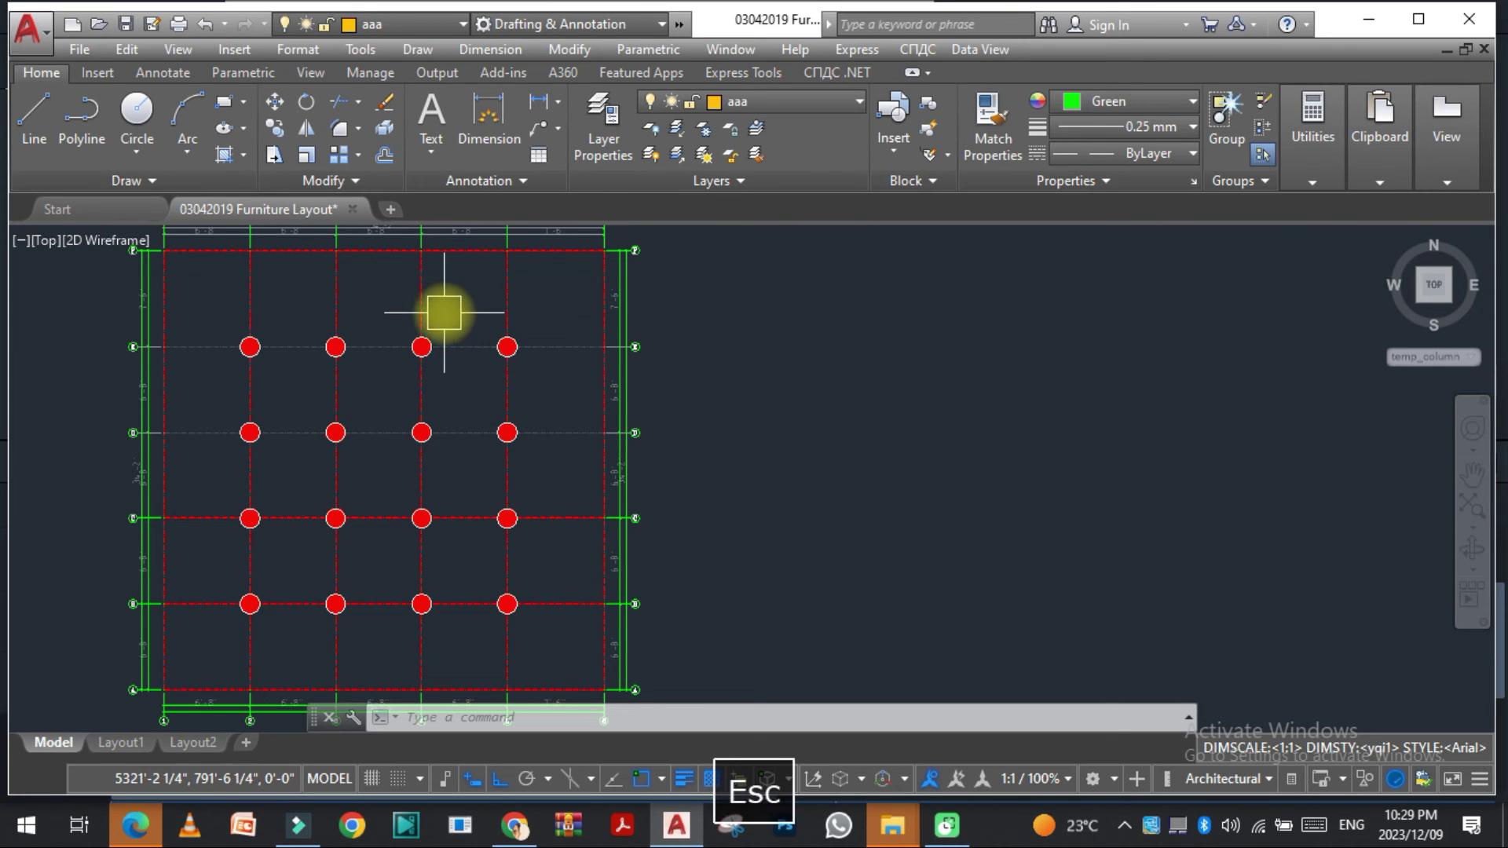
type("zzbz")
key("space")
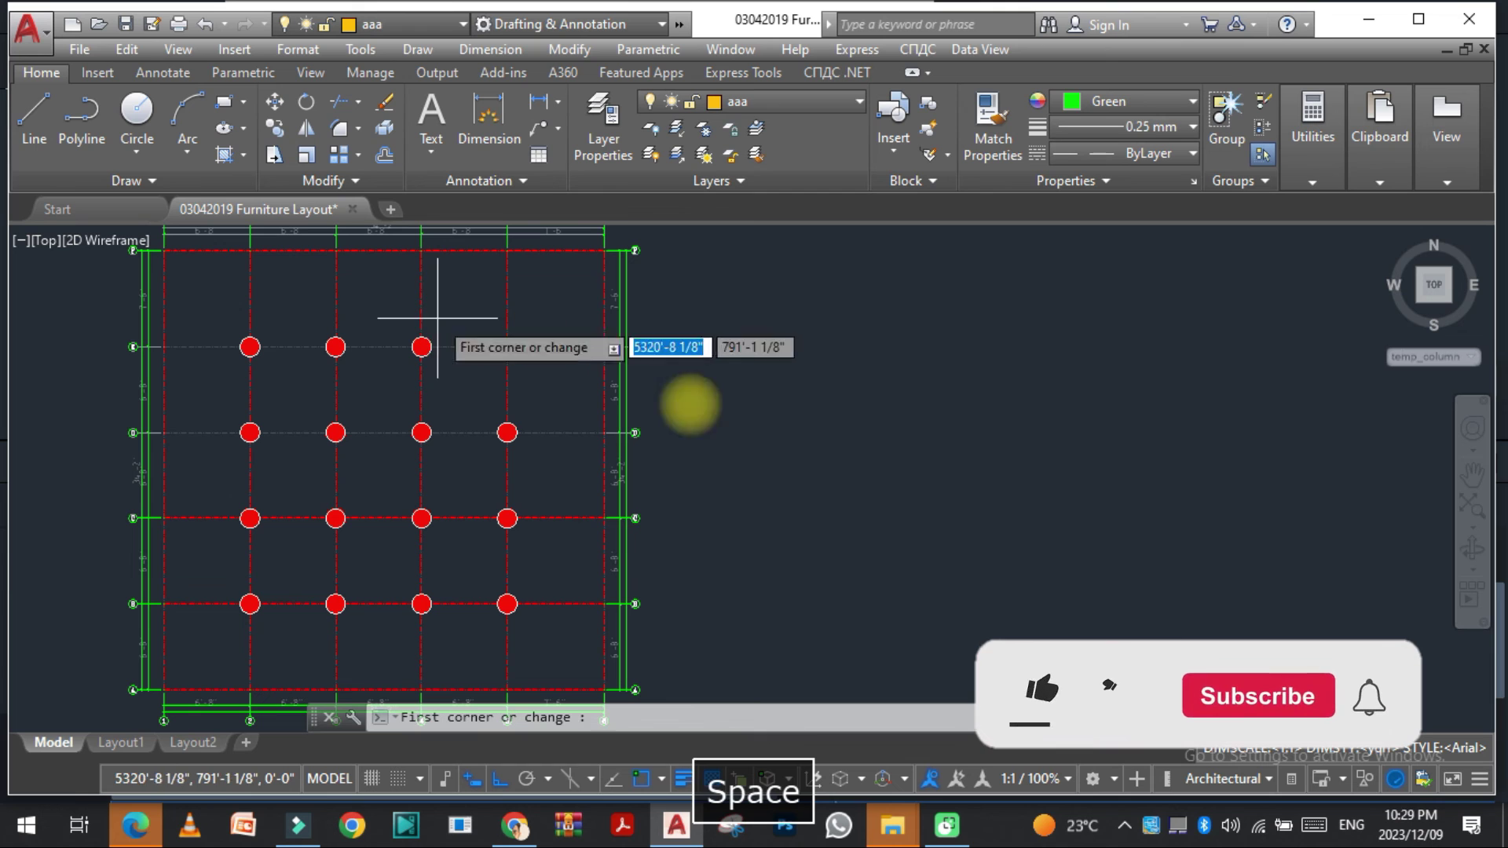